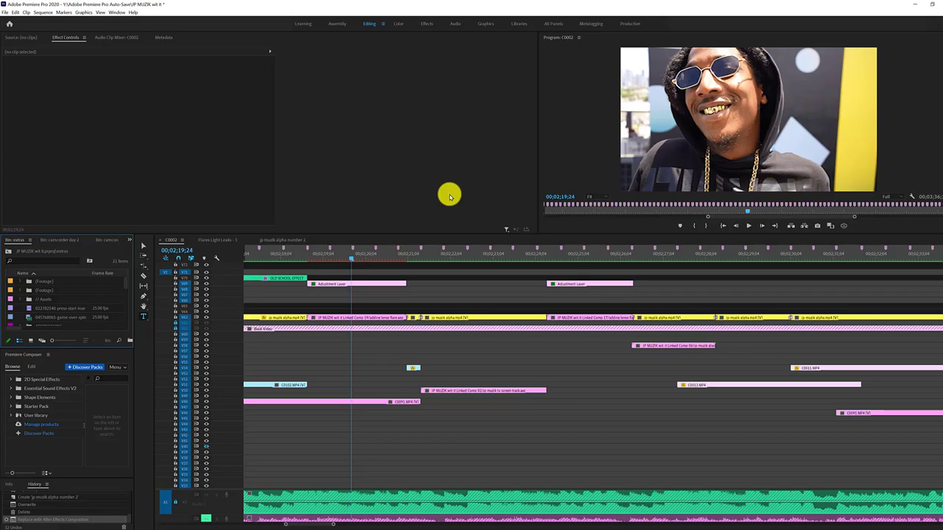
Scrub the rapper sequence in Premiere Pro at Full playback resolution, then switch to After Effects.
drag(326, 254, 297, 261)
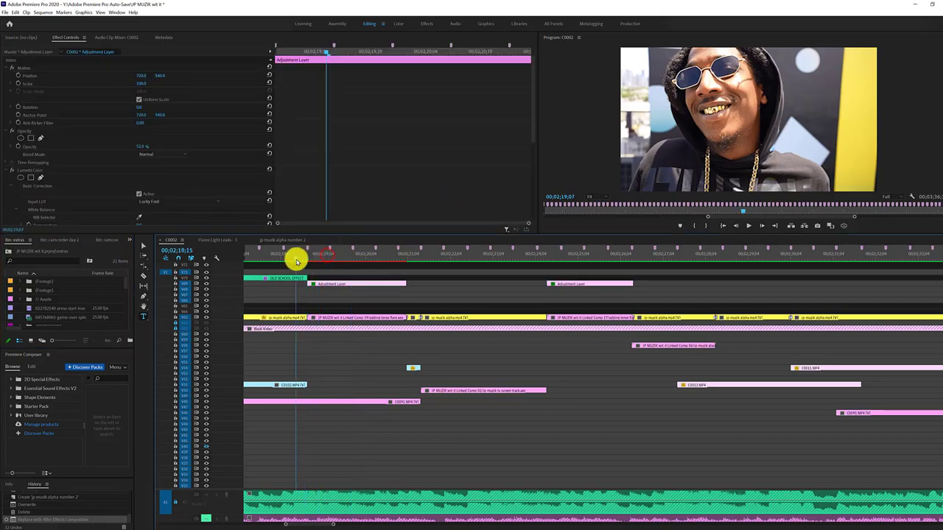
click(892, 196)
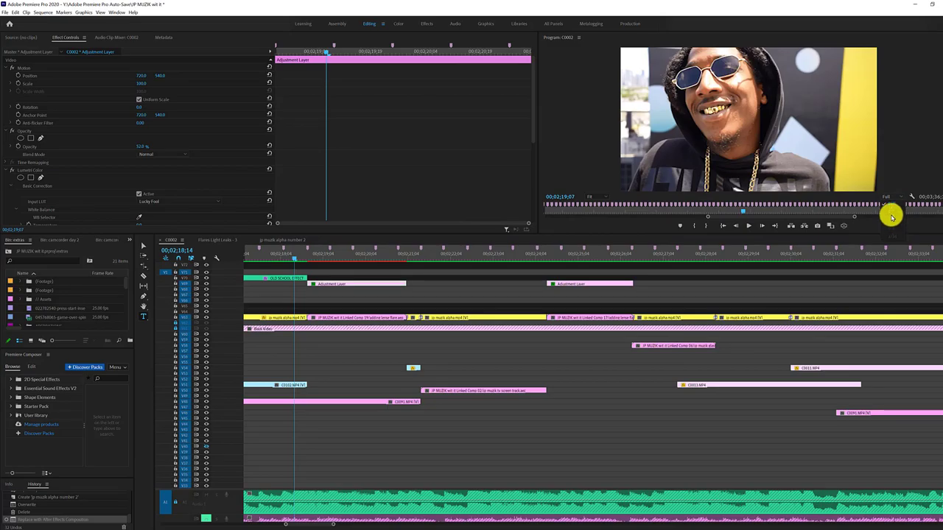
click(890, 165)
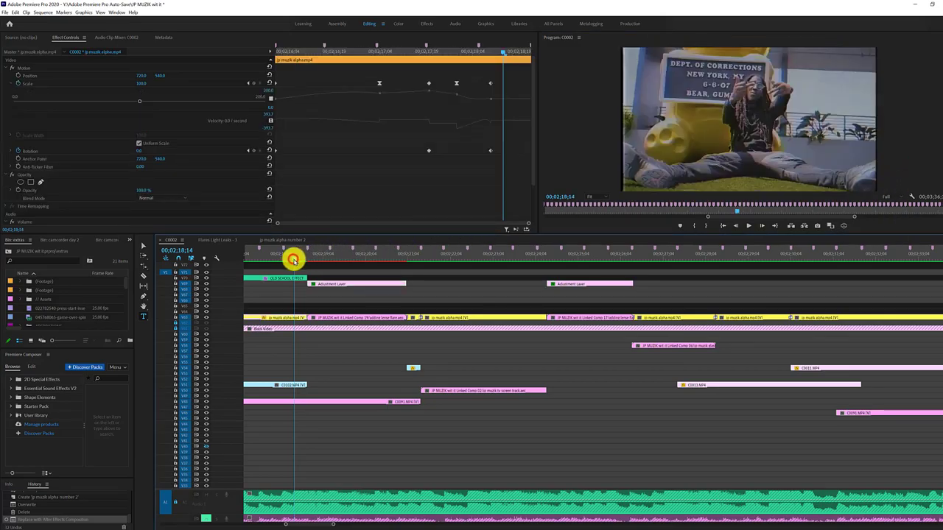
drag(293, 261, 370, 250)
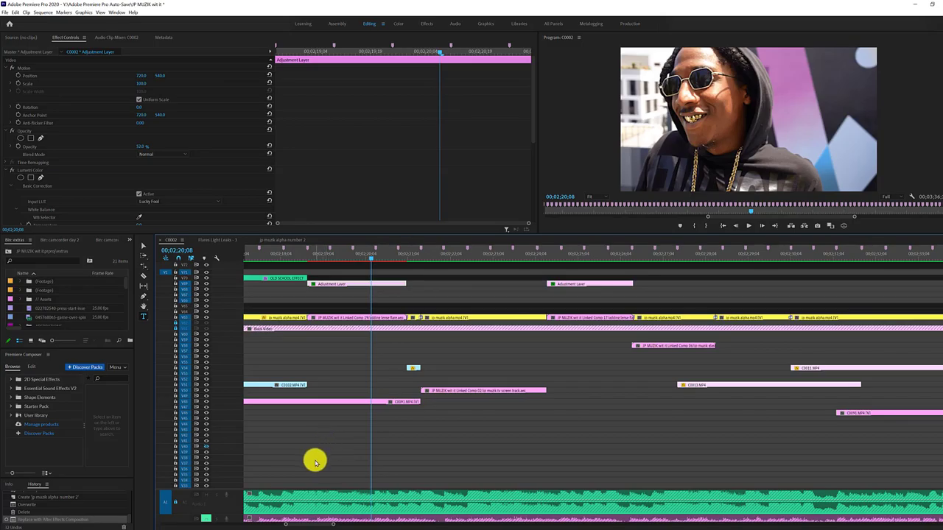
key(alt+Tab)
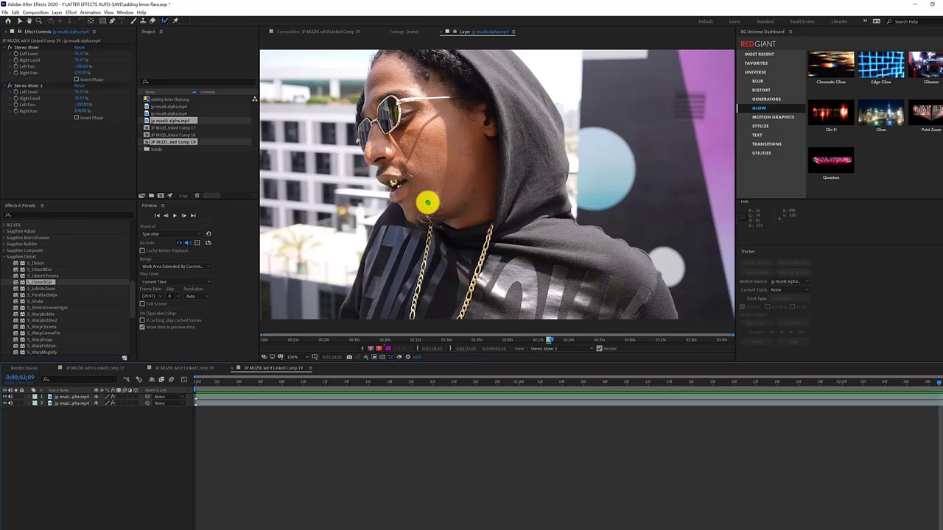
Open layer 1, jp muzik alpha.mp4, in its own Layer viewer from Comp 19.
click(68, 397)
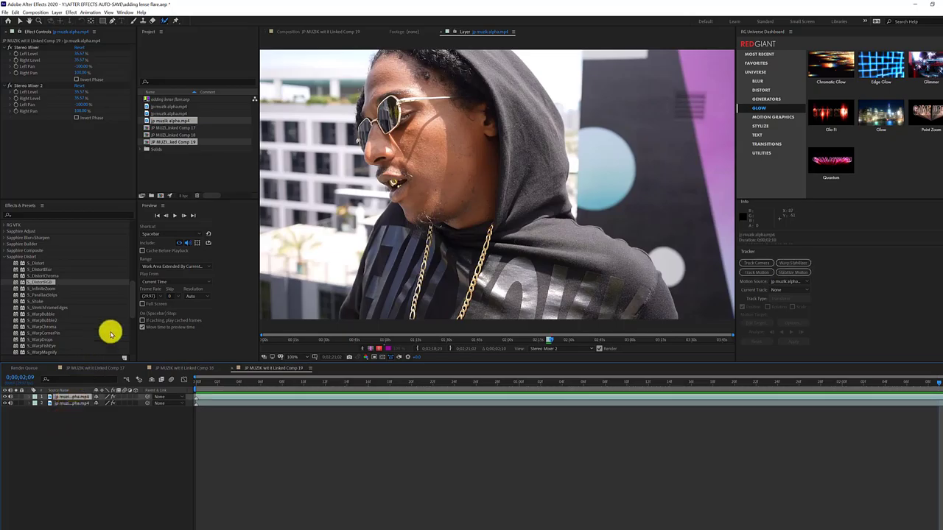
click(298, 31)
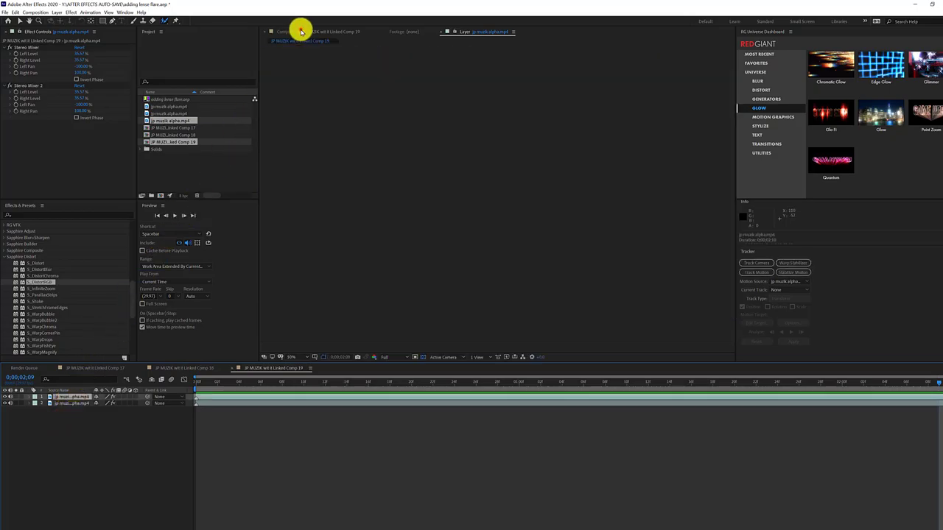
click(76, 440)
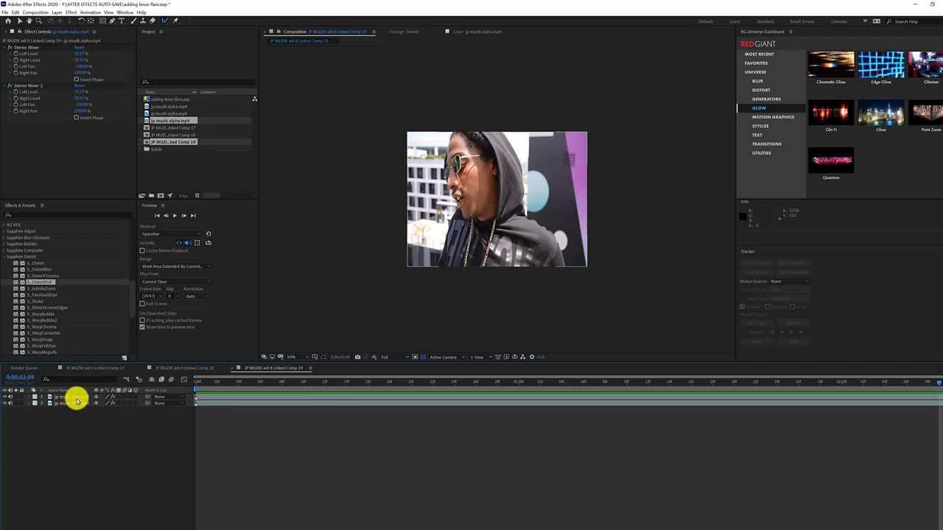
click(68, 397)
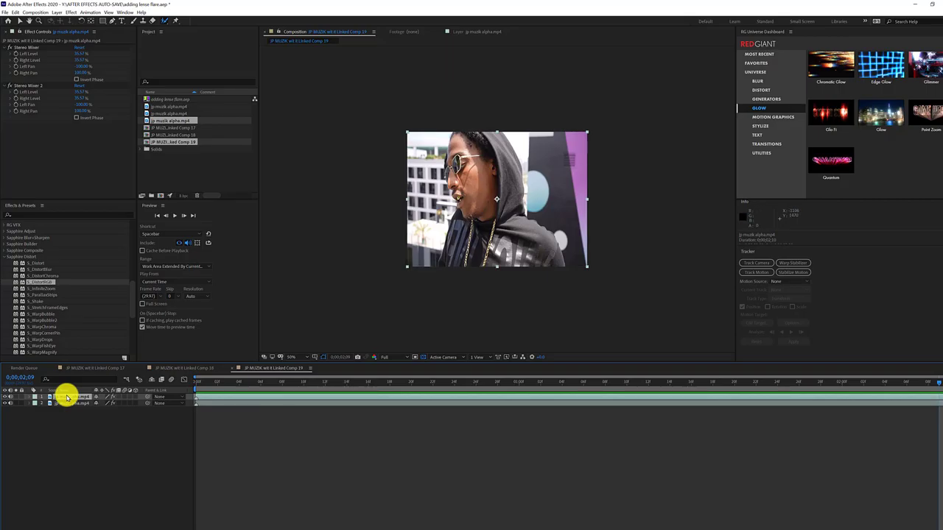
double_click(66, 398)
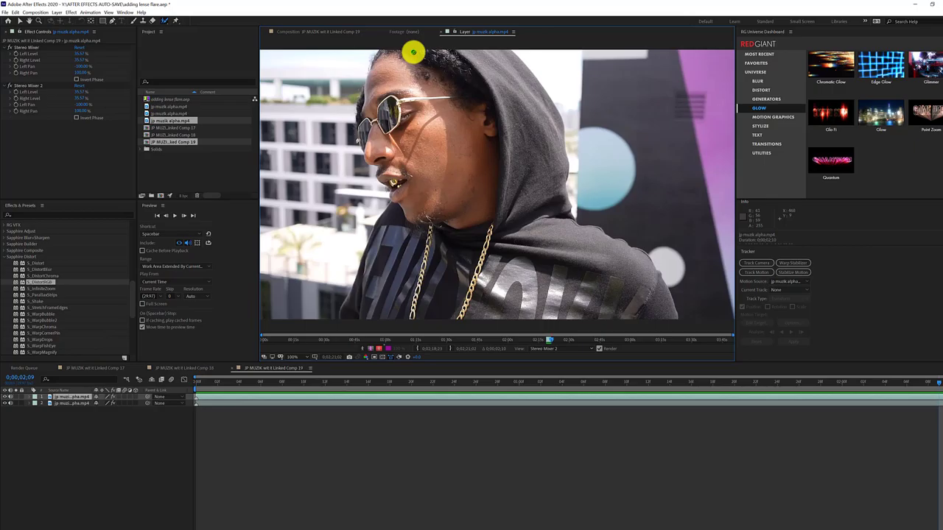
Paint Roto Brush foreground strokes over the rapper's head, hood, chain, chin and chest.
drag(413, 51, 431, 321)
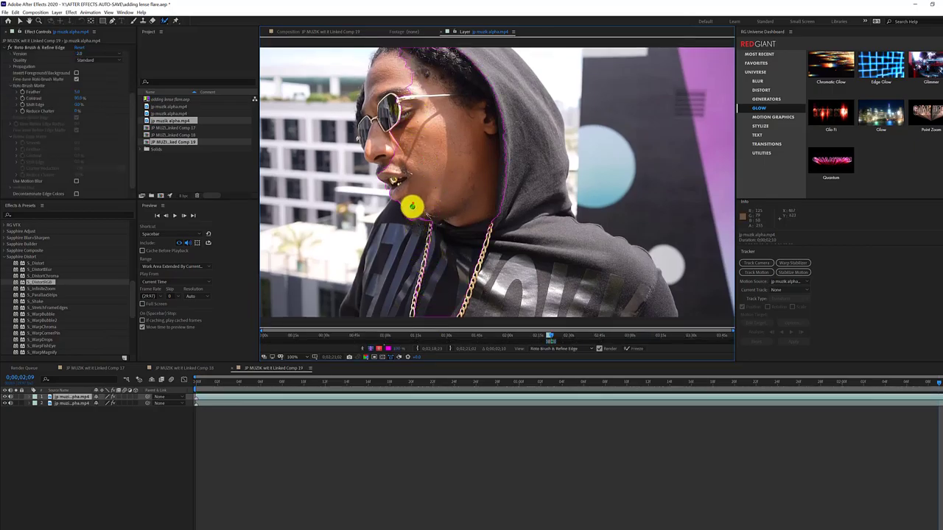
drag(412, 206, 389, 328)
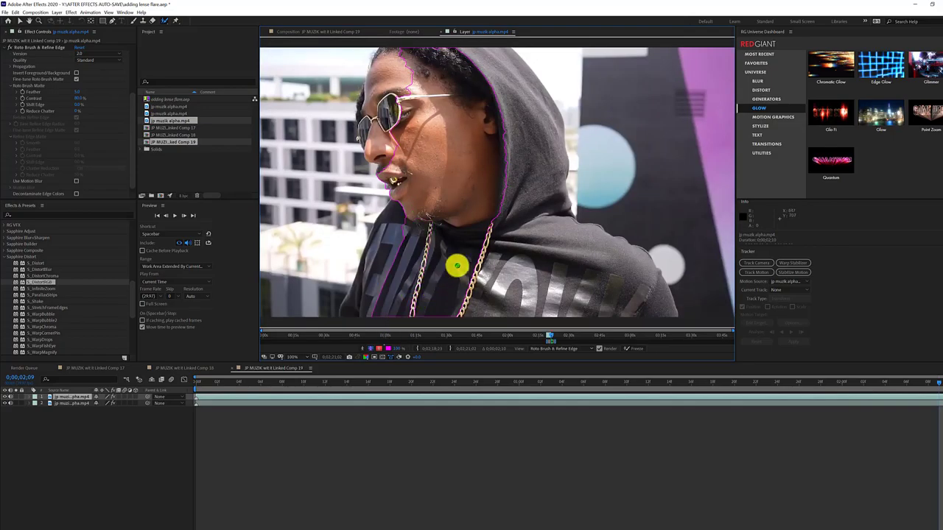
drag(543, 185, 560, 316)
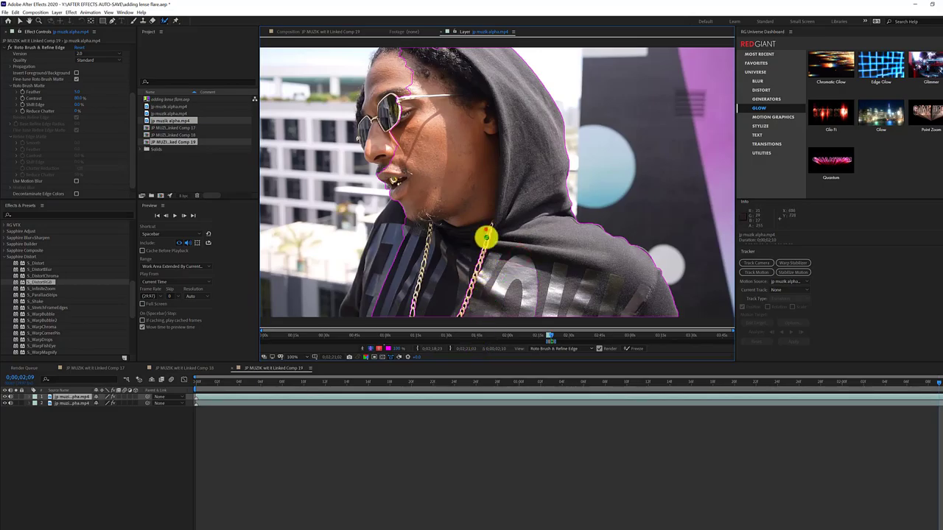
mouse_move(488, 236)
mouse_down()
mouse_move(474, 287)
mouse_move(489, 233)
mouse_up()
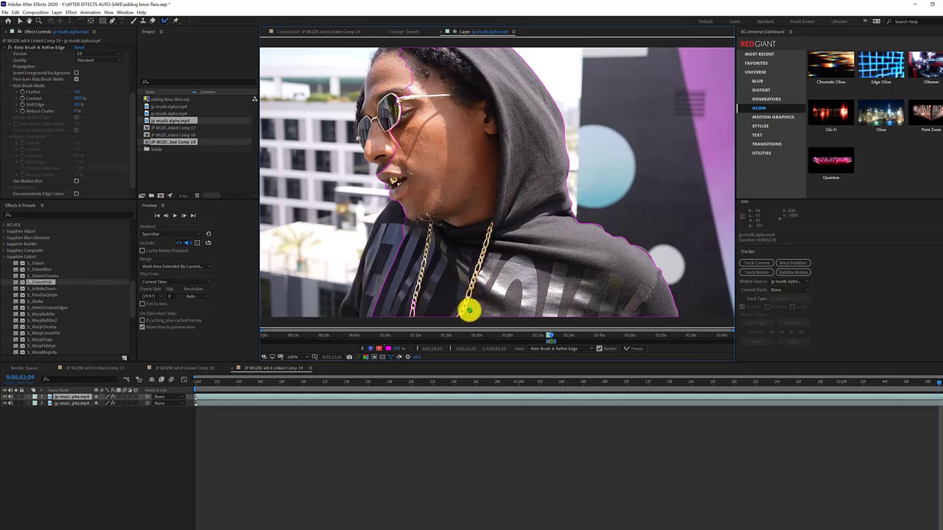
drag(469, 310, 404, 312)
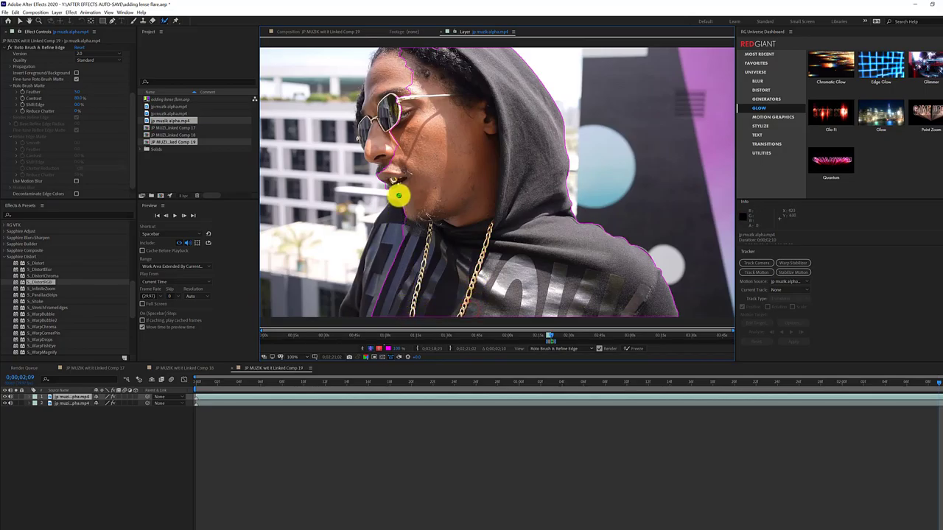
drag(398, 195, 353, 318)
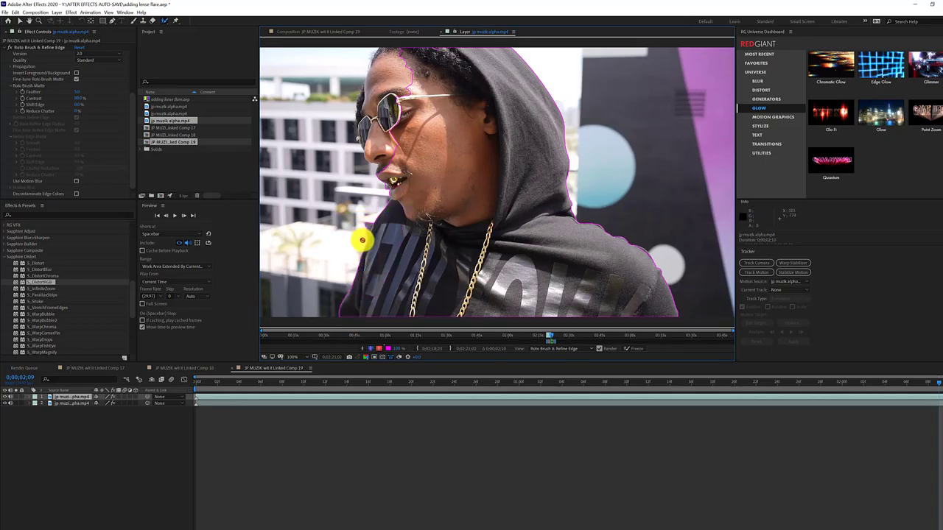
Subtract background near the shoulder and chin, and add the face's left edge and hood top.
drag(363, 241, 370, 219)
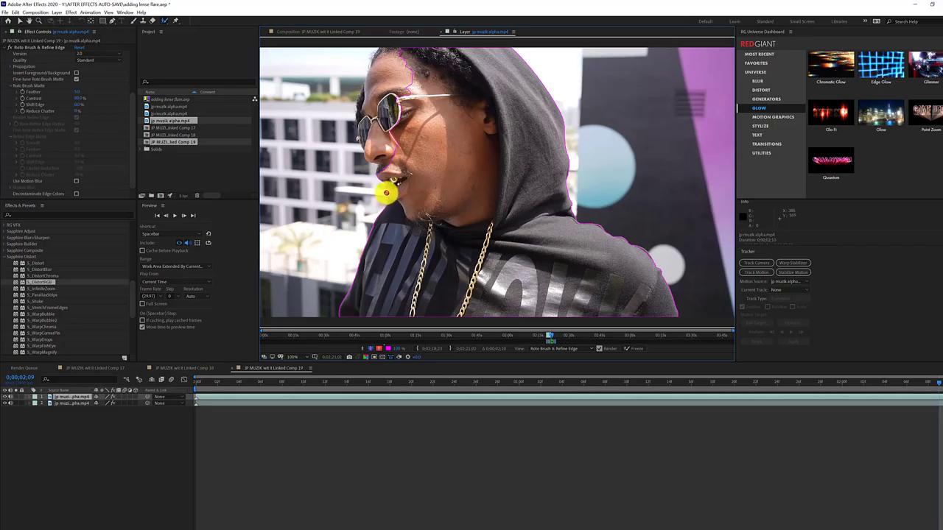
drag(386, 198, 407, 57)
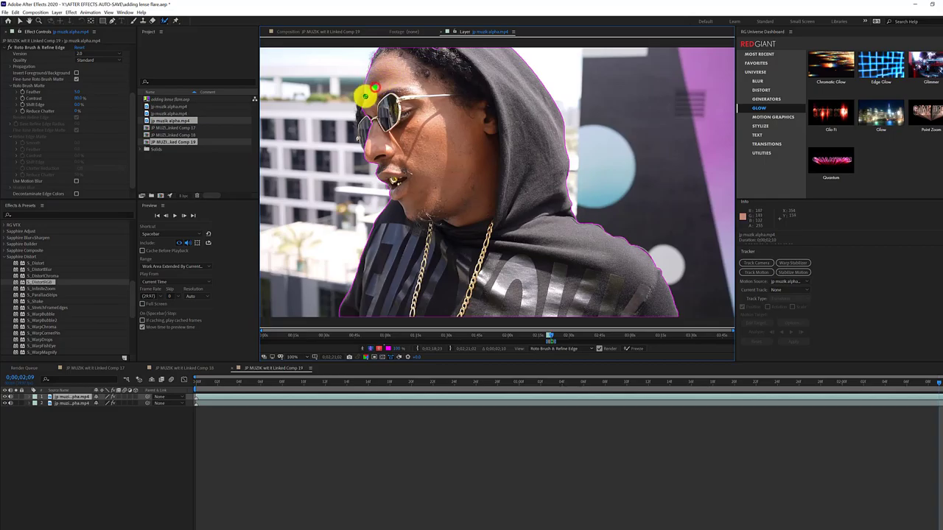
drag(365, 96, 348, 159)
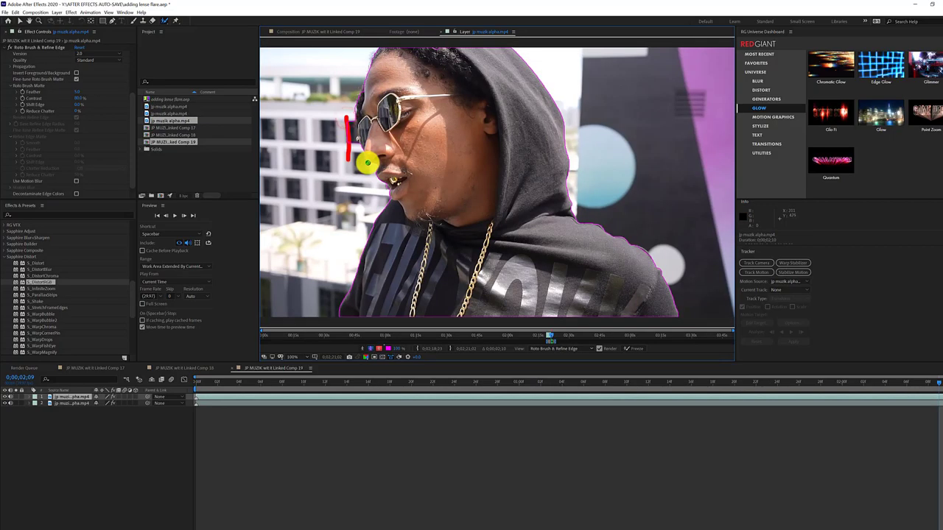
drag(358, 138, 366, 91)
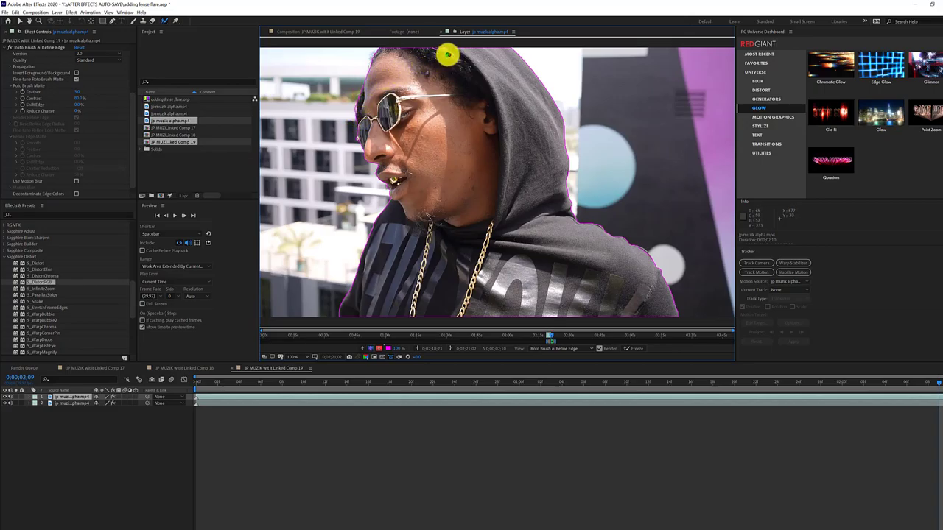
drag(448, 55, 432, 43)
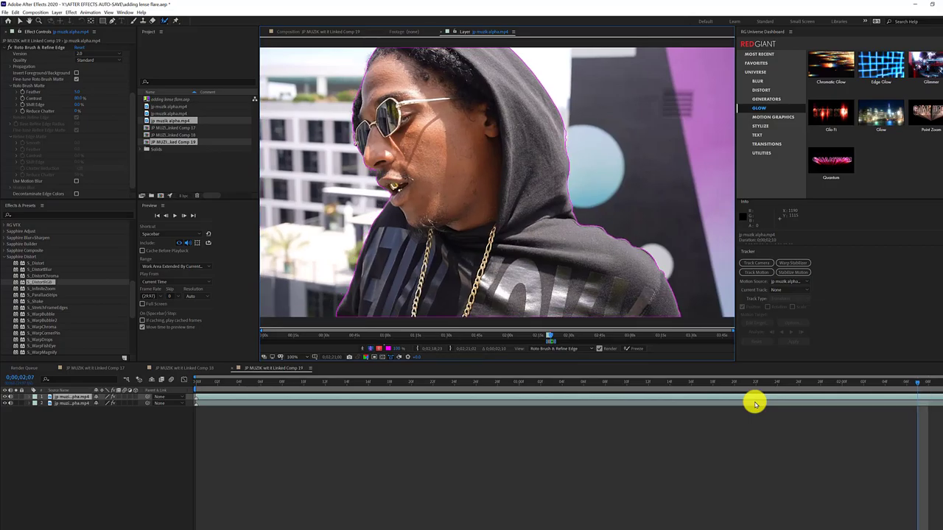
Step the roto matte back frame by frame from 0;00;02;03 to 0;00;01;27, checking each frame.
key(Page_Up)
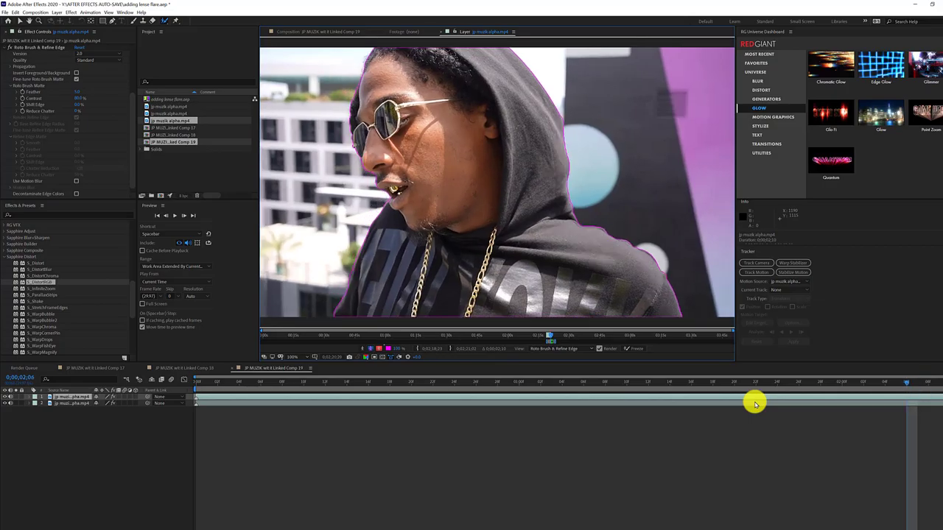
key(Page_Up)
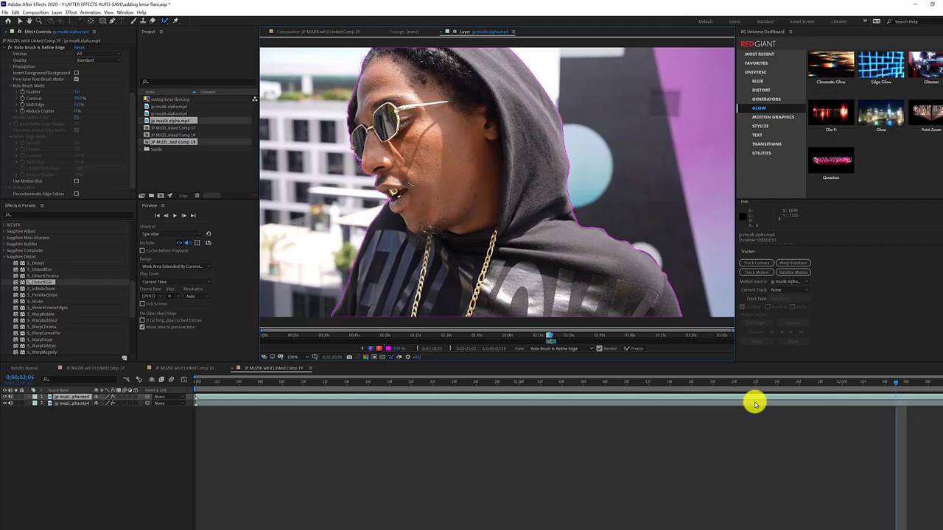
key(Page_Up)
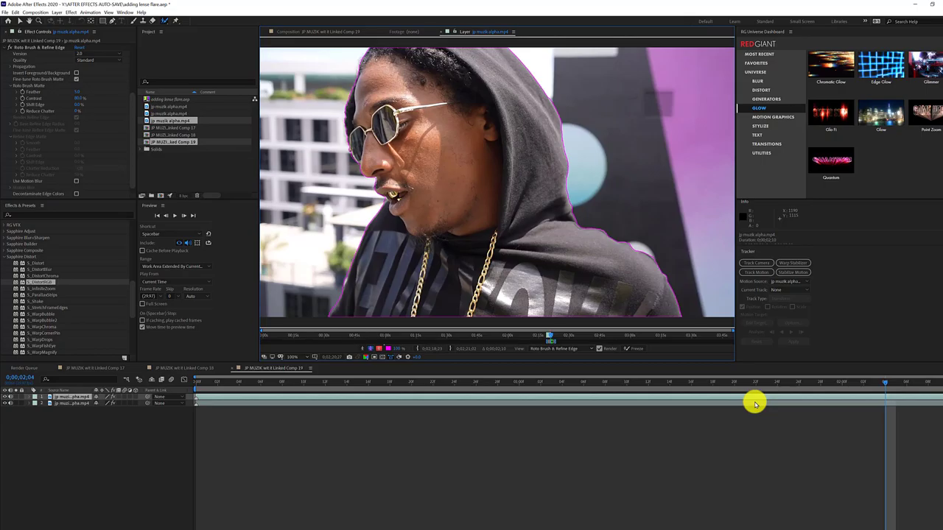
key(Page_Up)
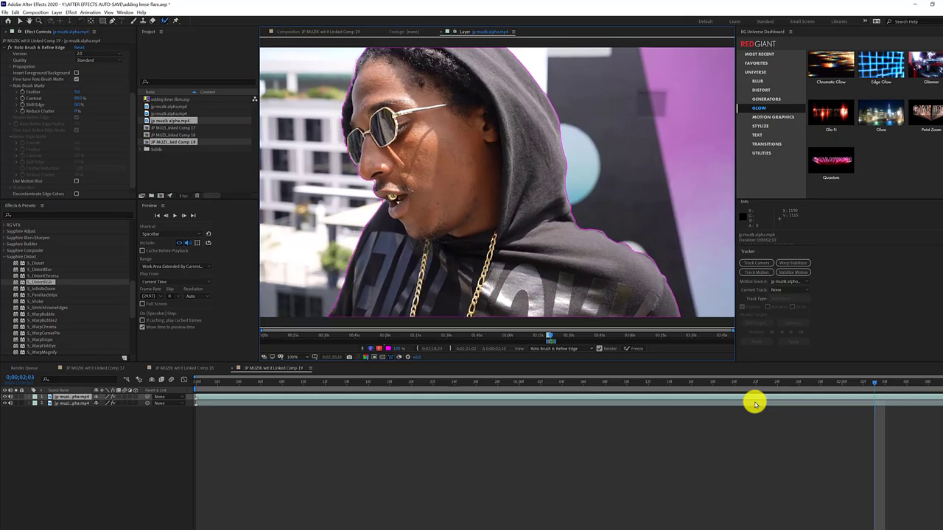
key(Page_Up)
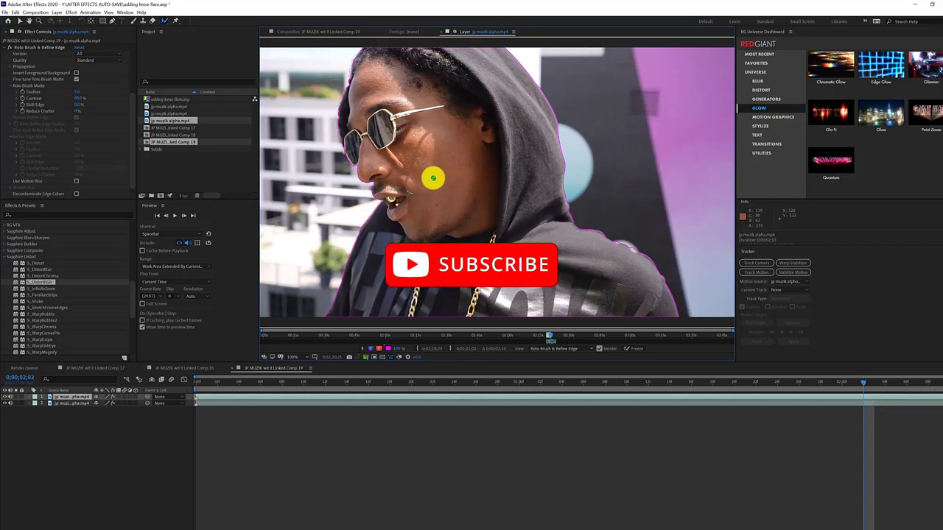
key(Page_Down)
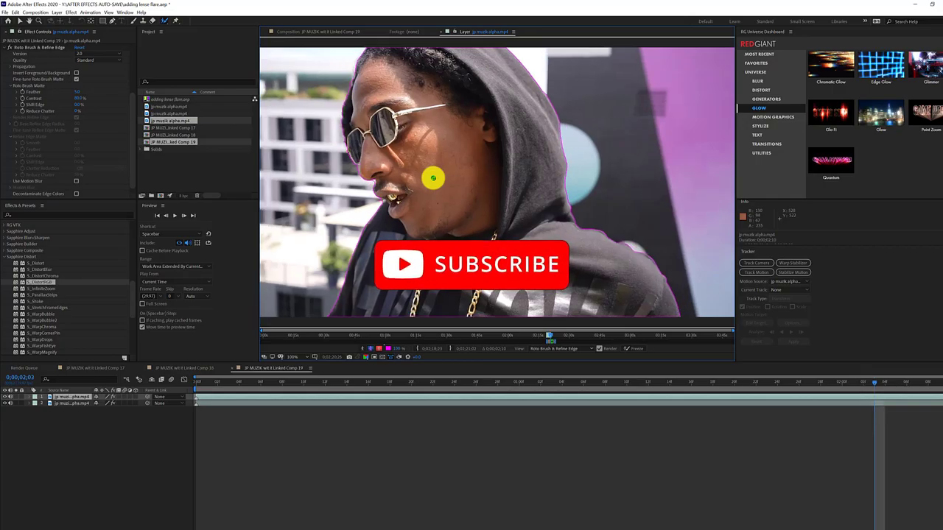
key(Page_Up)
key(Page_Up)
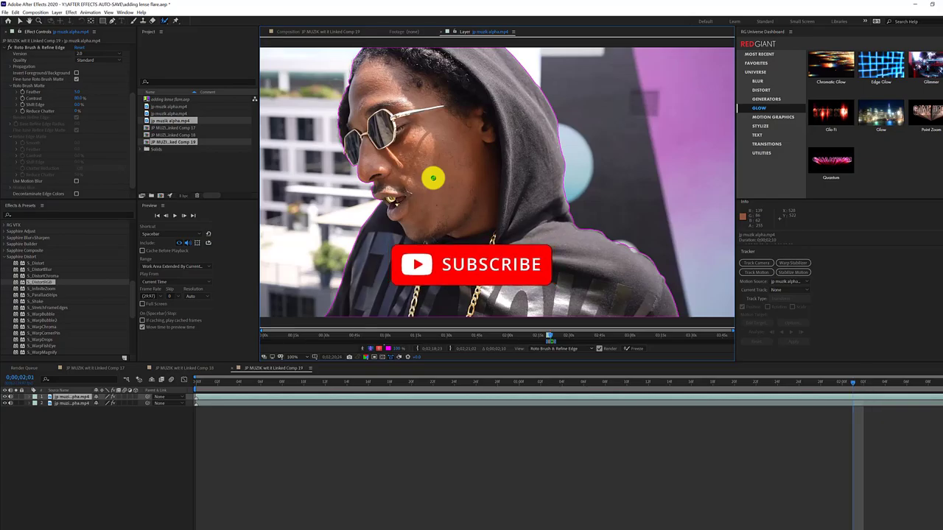
key(Page_Up)
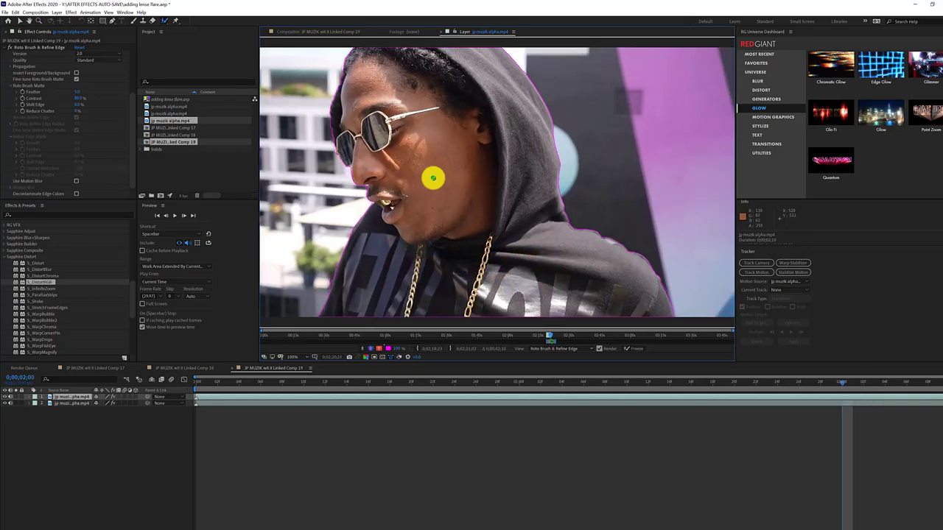
key(Page_Up)
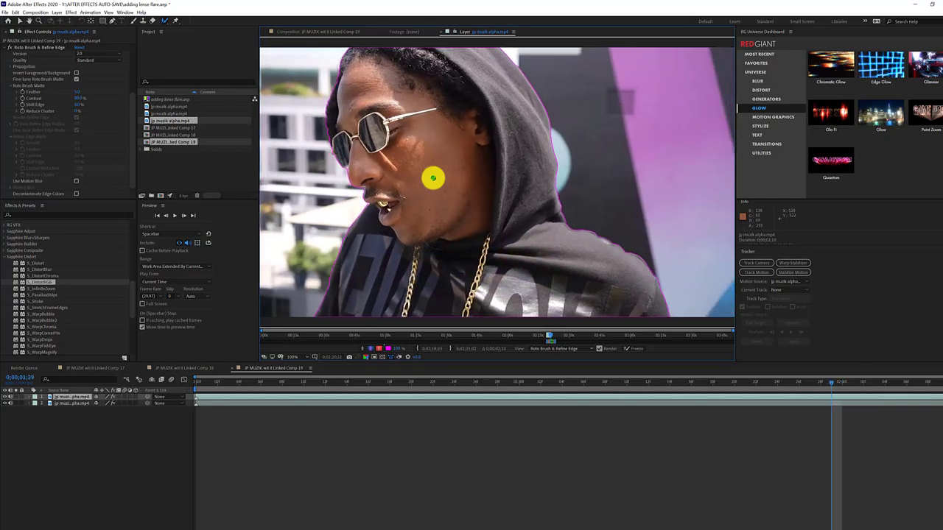
key(Page_Up)
key(Page_Up)
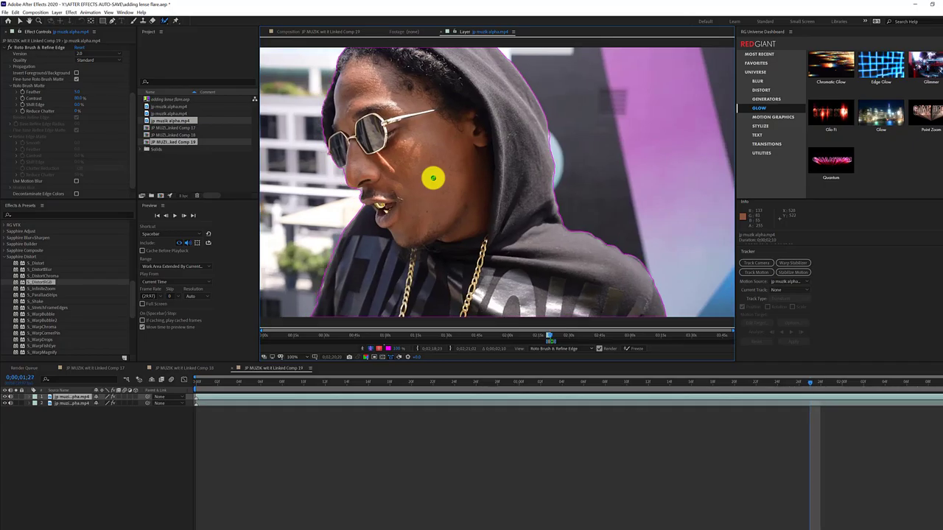
key(Page_Down)
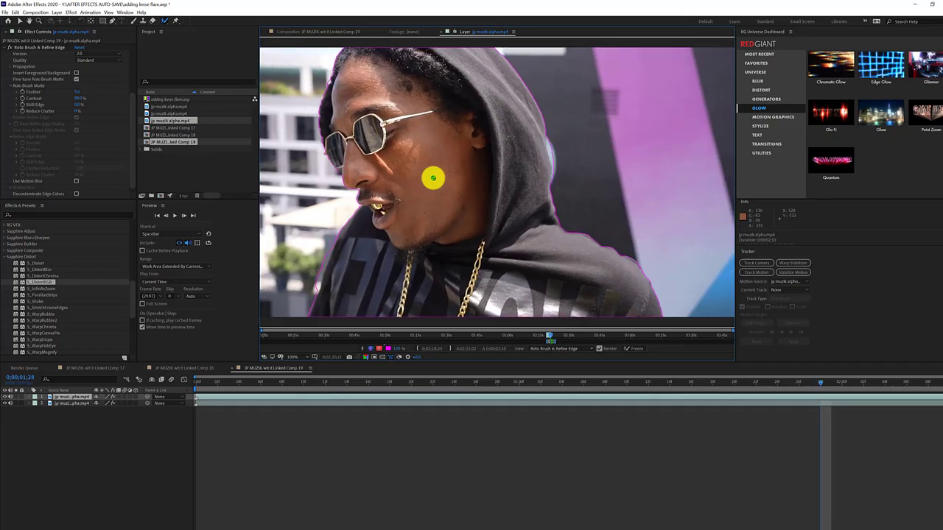
key(Page_Up)
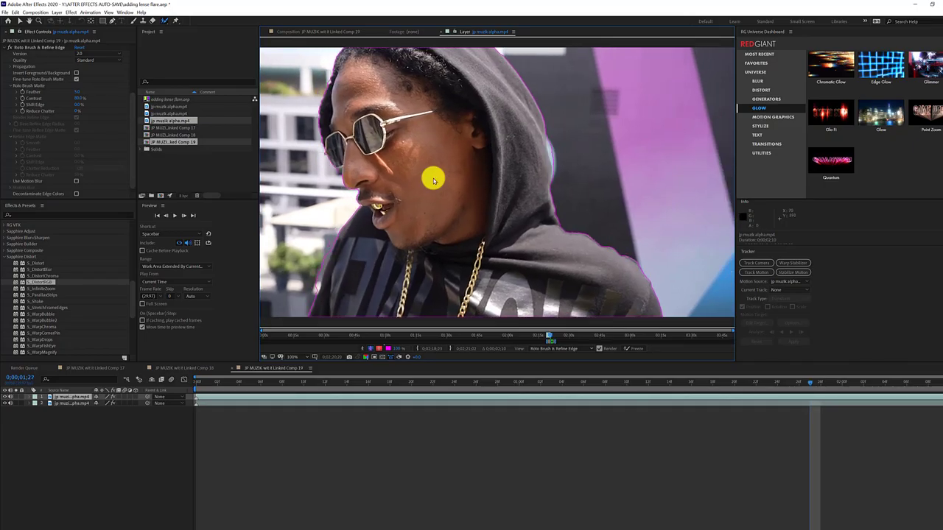
Subtract stray background at the footage's bottom edge and propagate the matte back several frames.
drag(311, 298, 313, 278)
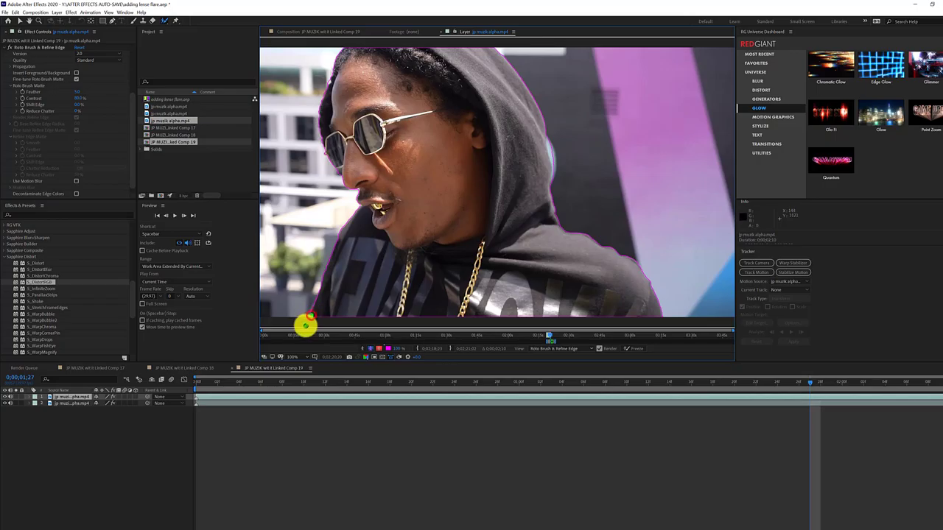
click(305, 325)
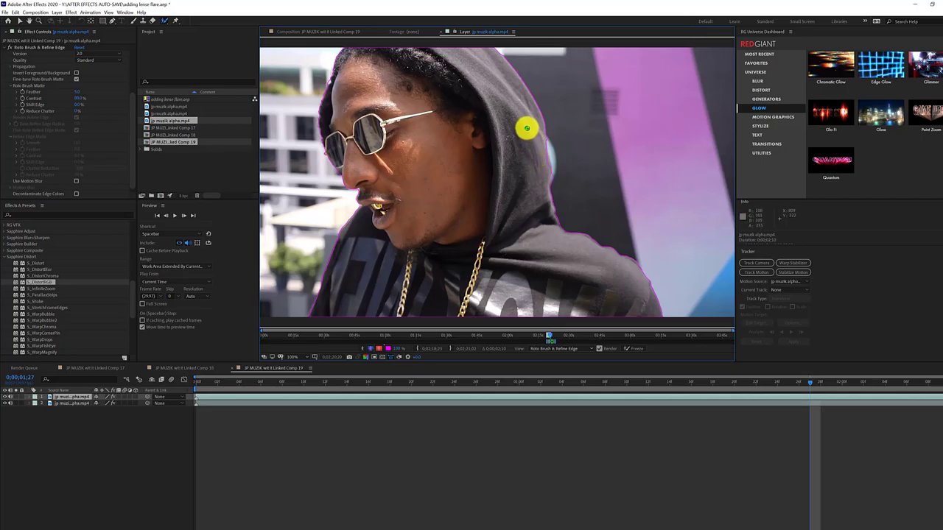
key(Page_Down)
key(Page_Up)
key(Page_Up)
key(Page_Up)
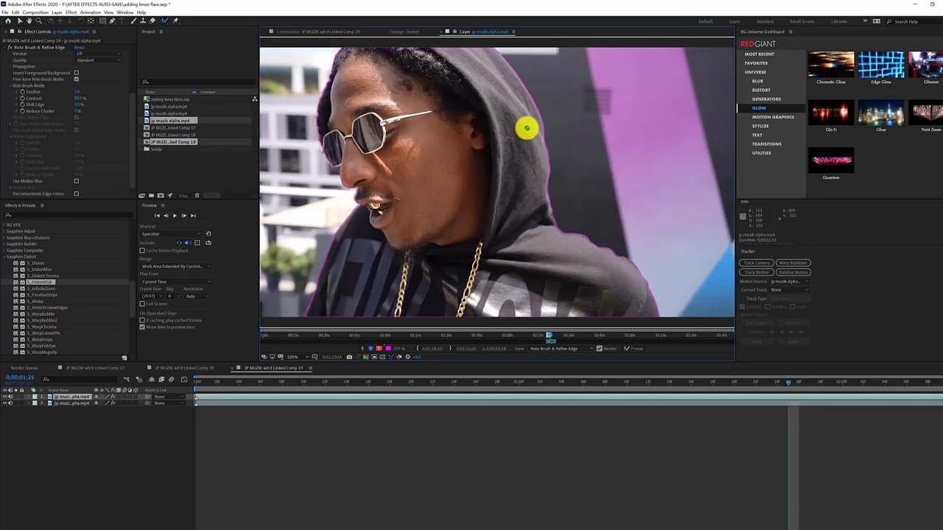
key(Page_Up)
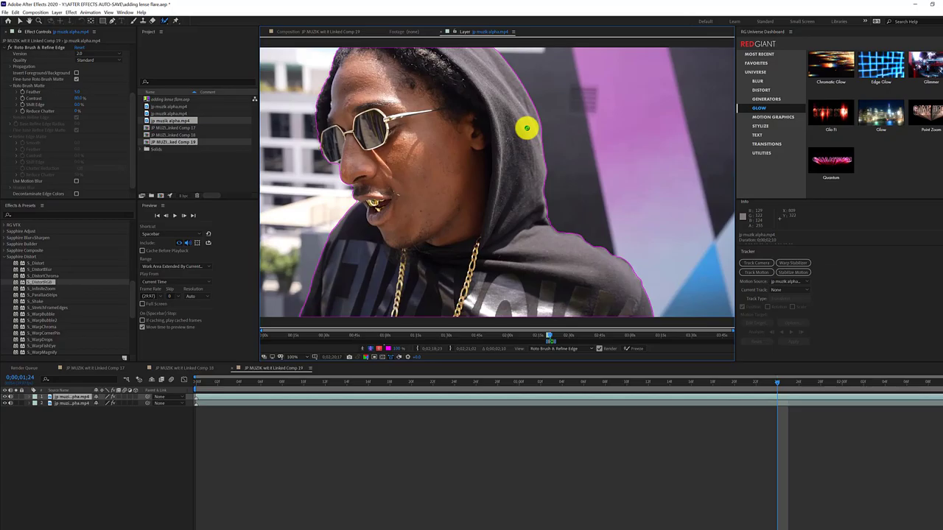
key(Page_Up)
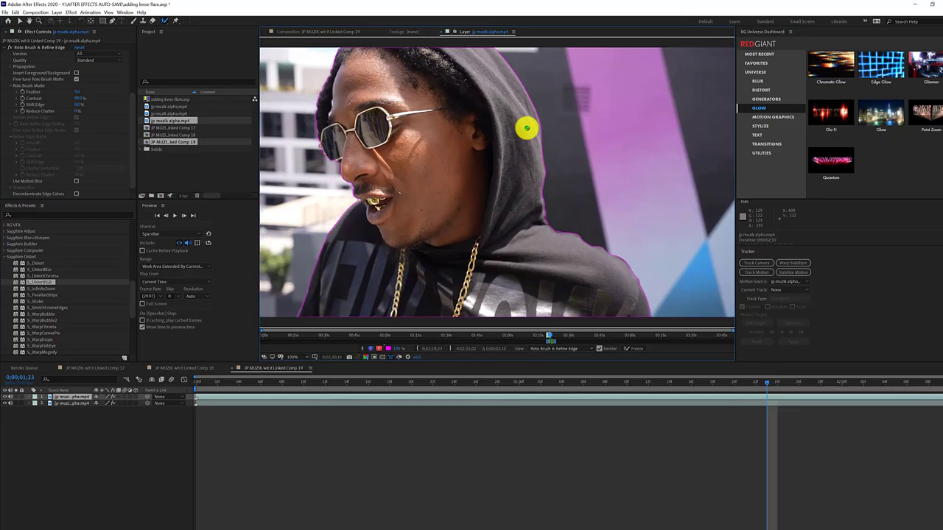
key(Page_Up)
key(Page_Up)
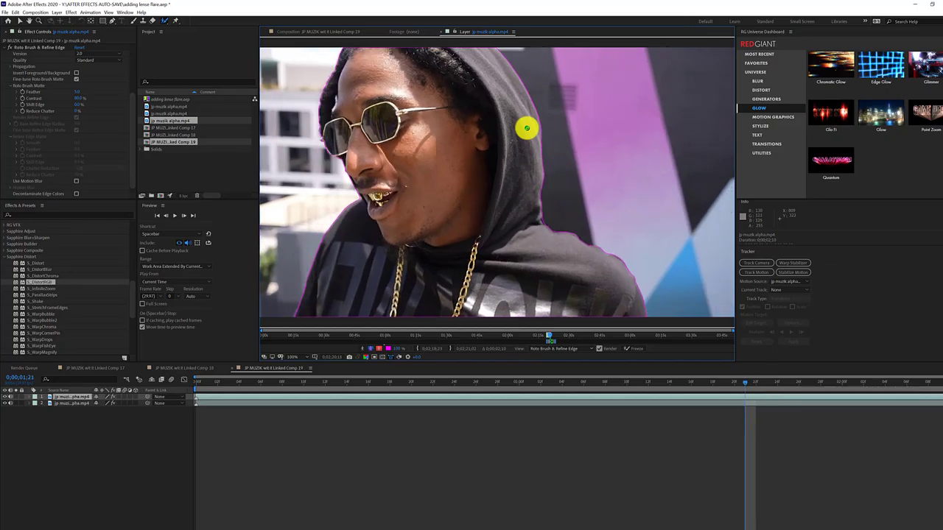
key(Page_Up)
key(Page_Up)
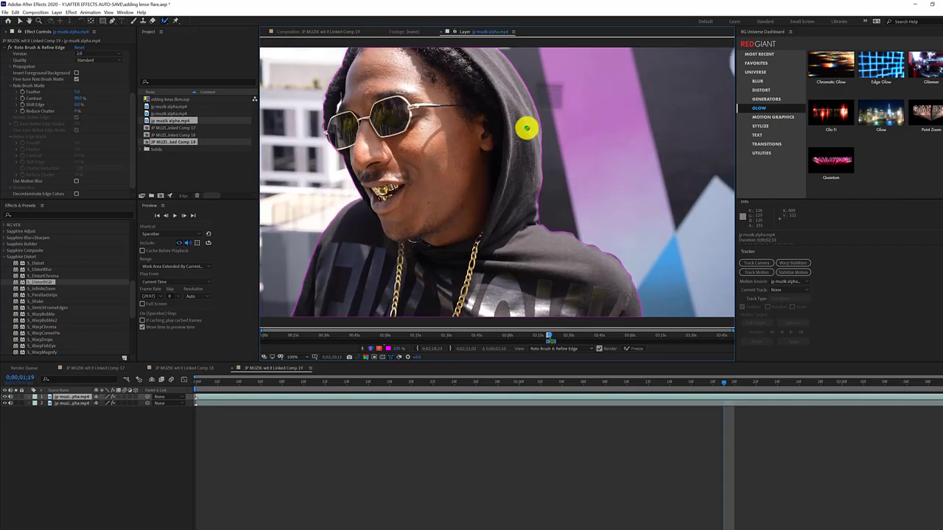
key(Page_Up)
key(Page_Up)
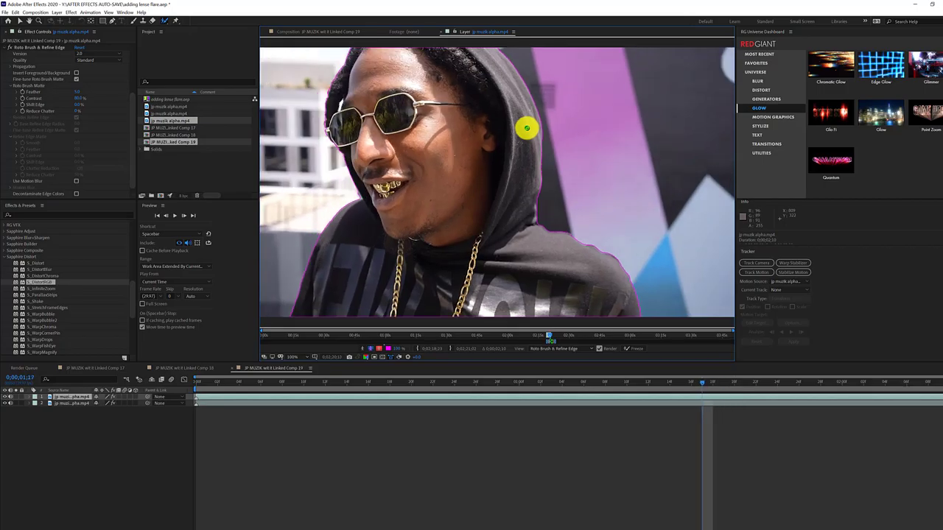
key(Page_Up)
Remove background beside the sunglasses' left edge and propagate the matte back to 0;00;01;17.
key(Page_Down)
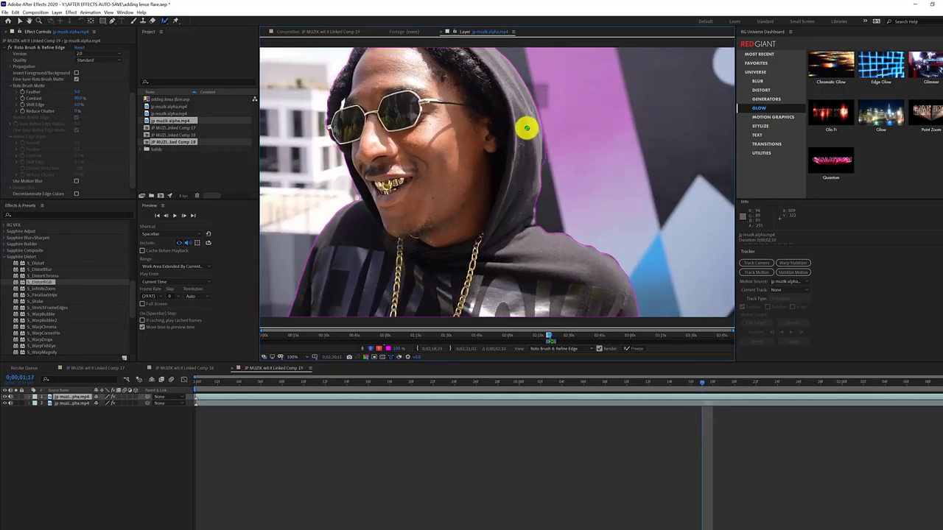
key(Page_Down)
key(Page_Down)
key(Page_Down)
key(Page_Down)
key(Page_Up)
key(Page_Up)
key(Page_Up)
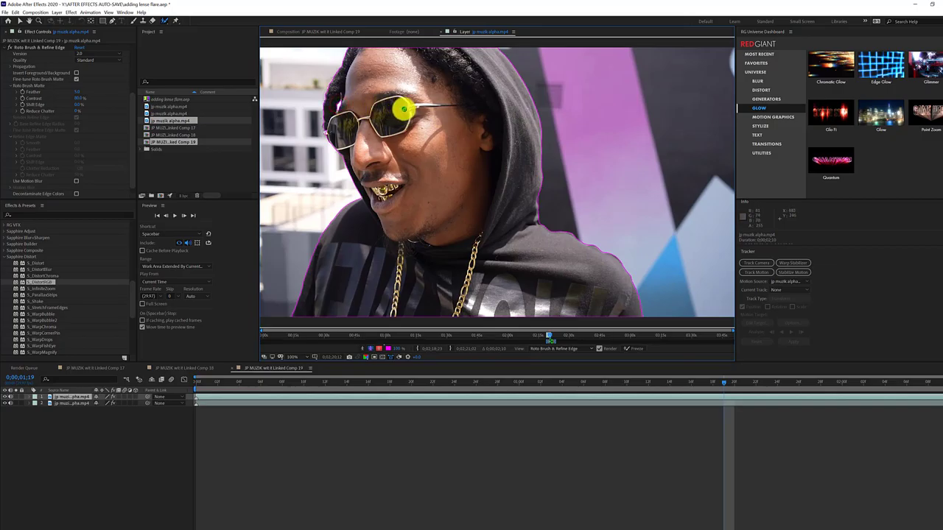
key(Page_Up)
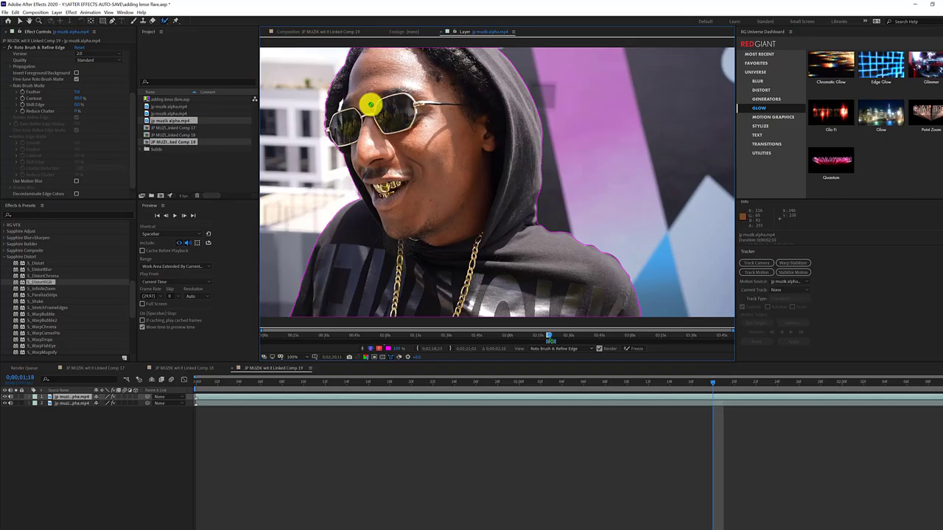
alt+click(340, 105)
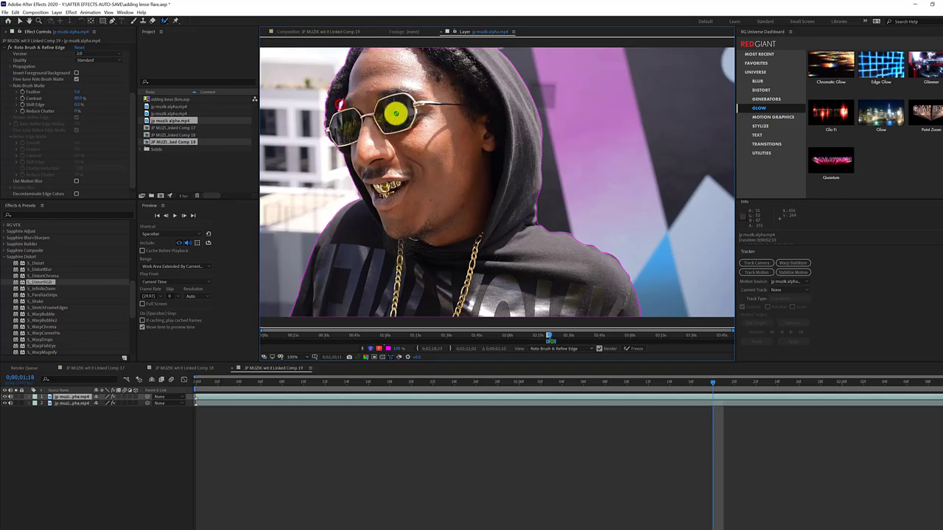
key(Page_Up)
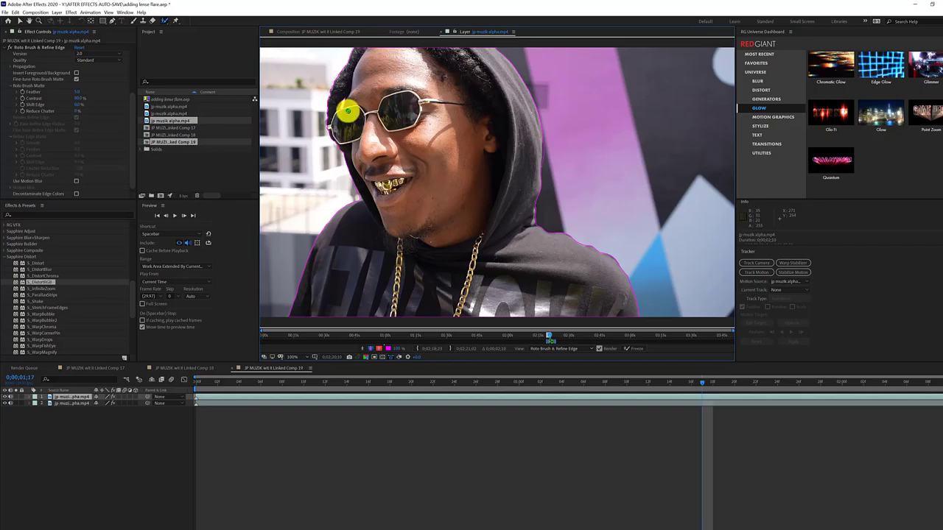
Touch up near the sunglasses, then propagate the hood-hugging matte back to about 0;00;01;10.
click(345, 111)
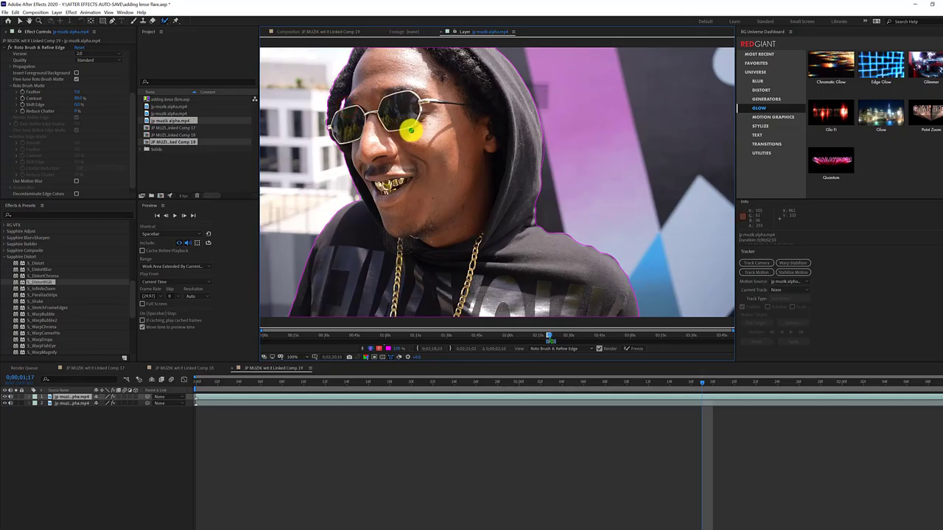
key(Page_Up)
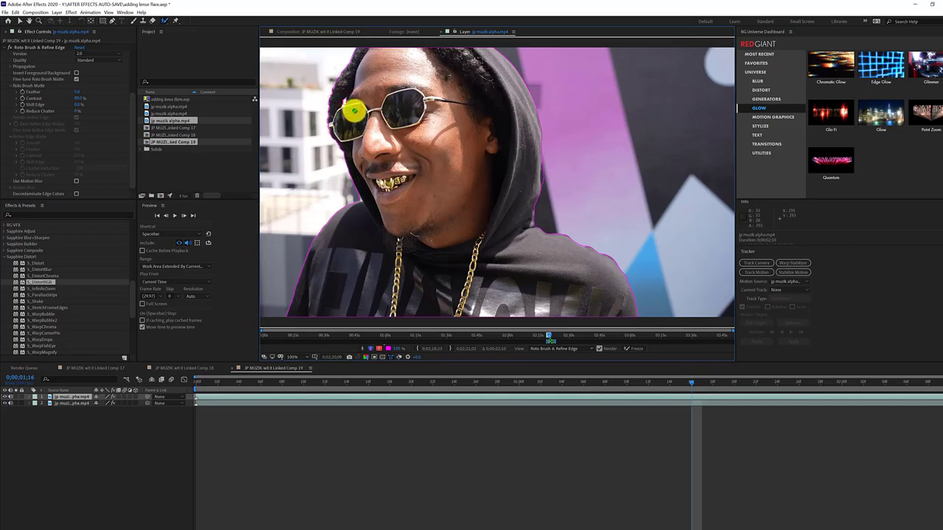
key(Page_Up)
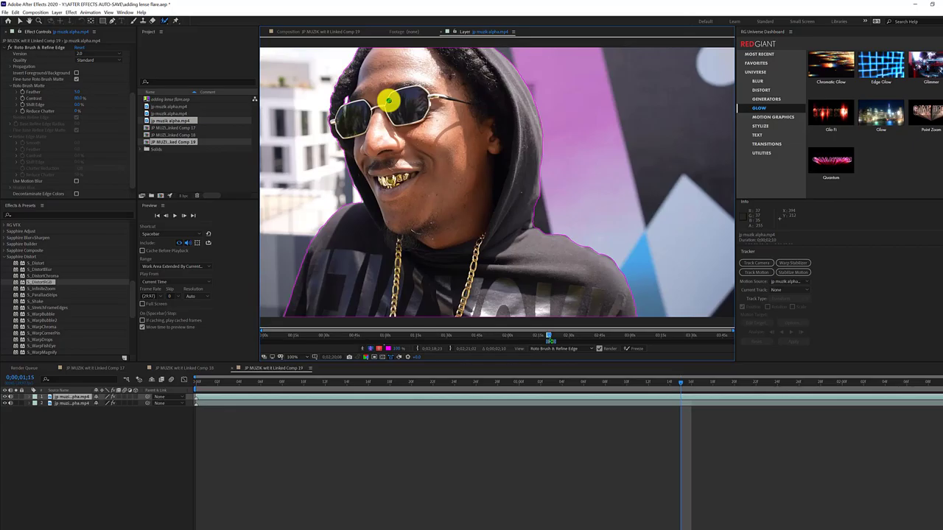
key(Page_Up)
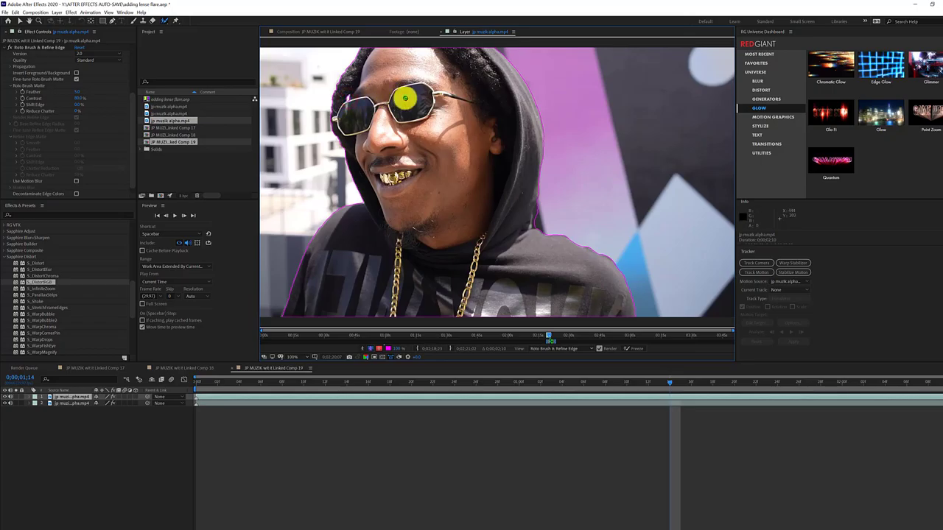
key(Page_Up)
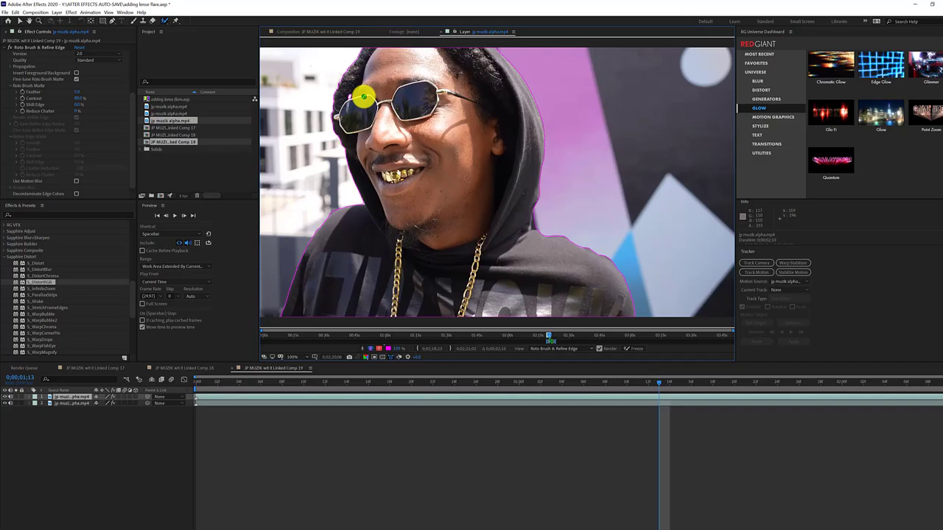
key(Page_Up)
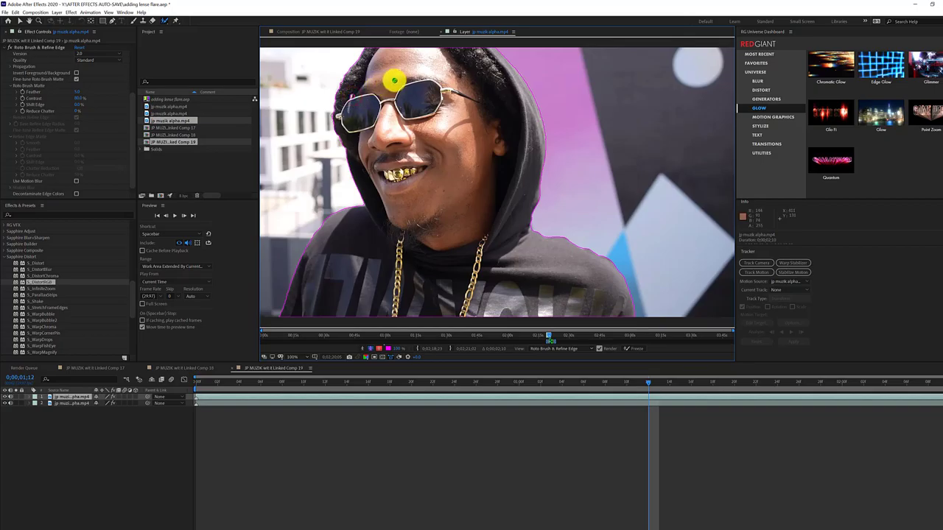
key(Page_Down)
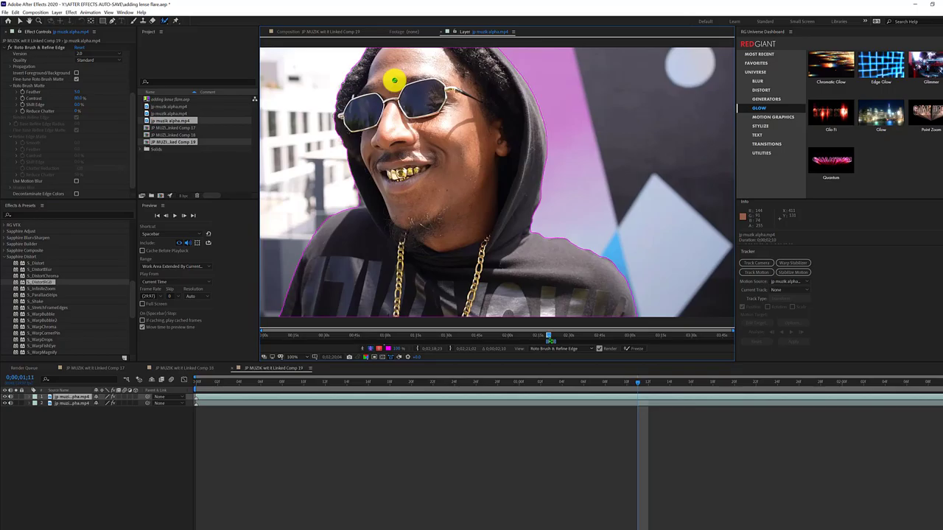
key(Page_Up)
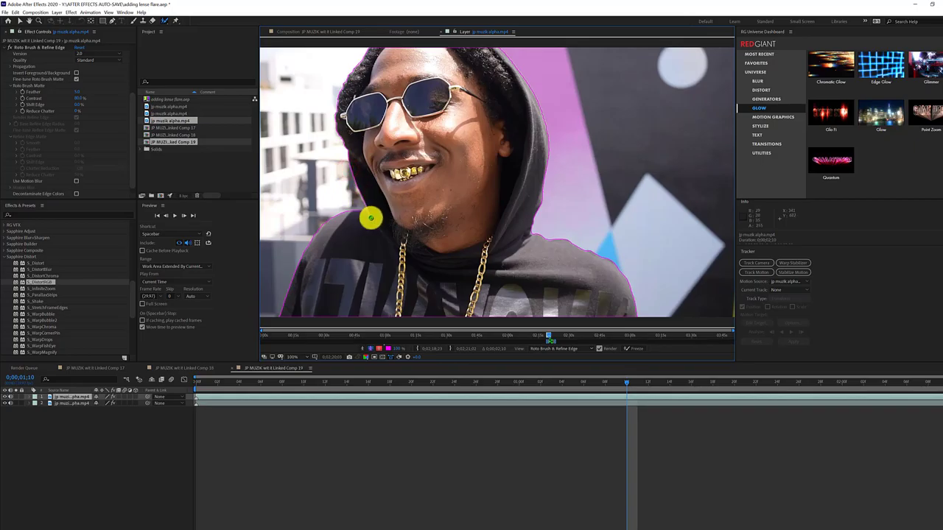
key(Page_Down)
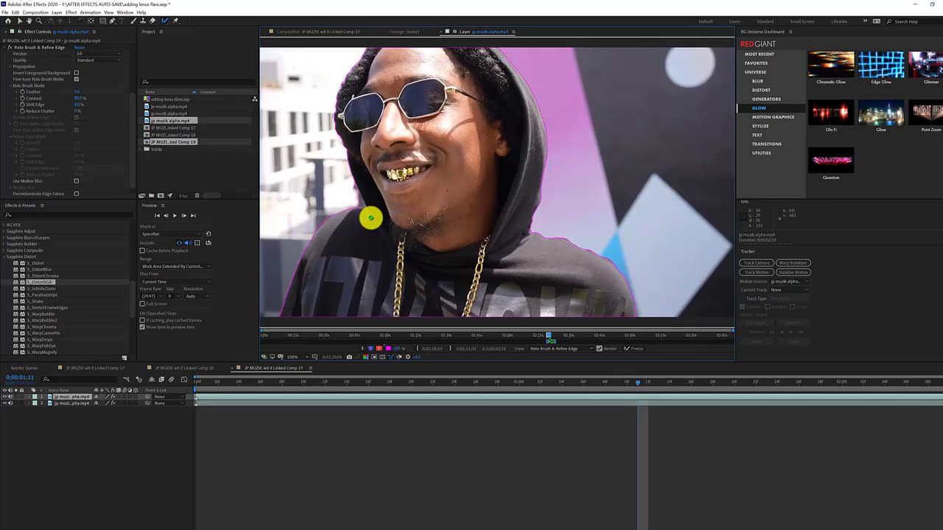
Step back to 0;00;01;07, inspecting the Roto Brush outline around the hood and shoulders.
key(Page_Down)
key(Page_Up)
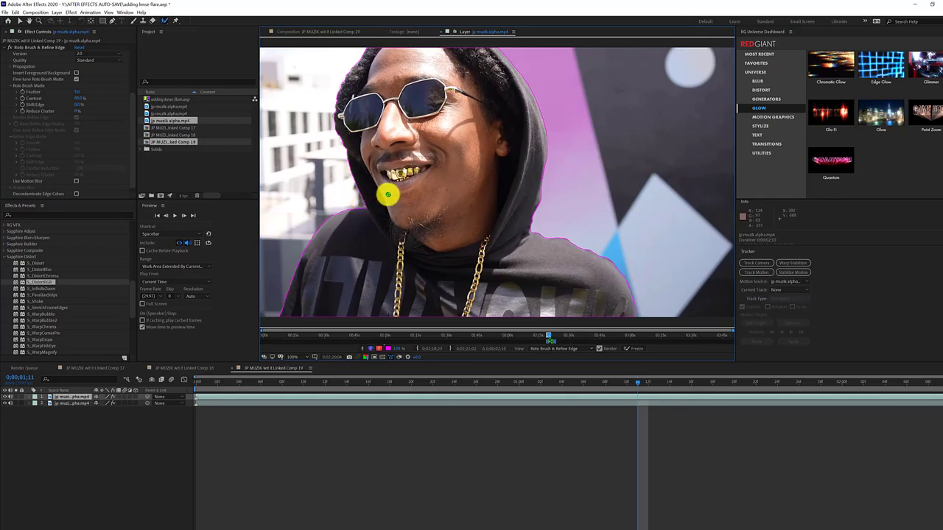
key(Page_Up)
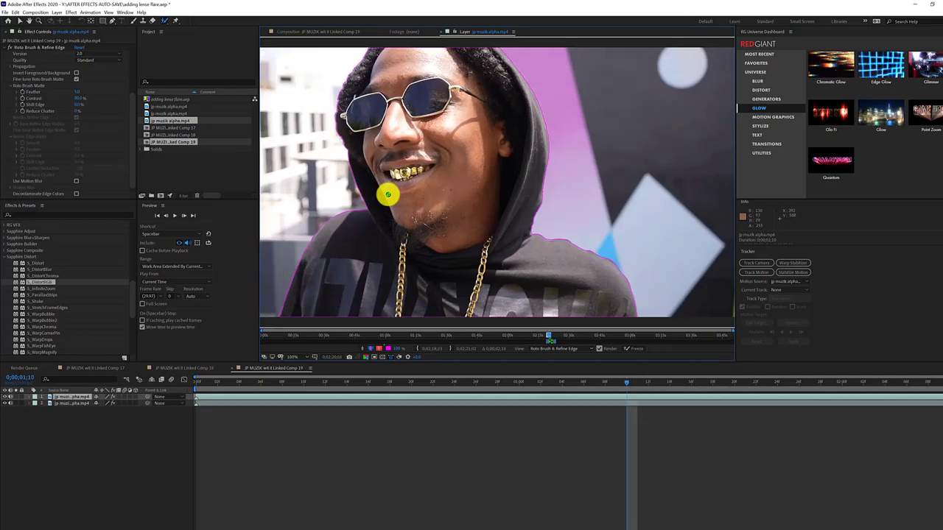
key(Page_Up)
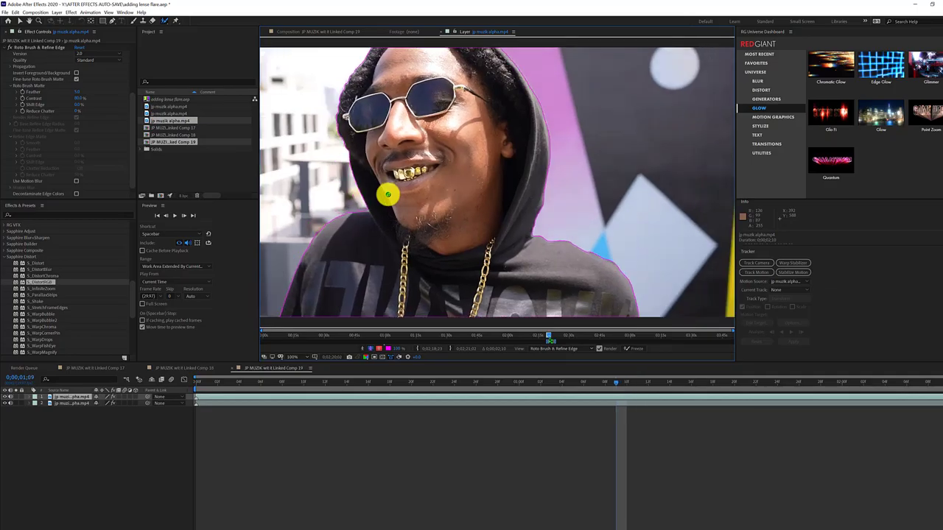
key(Page_Up)
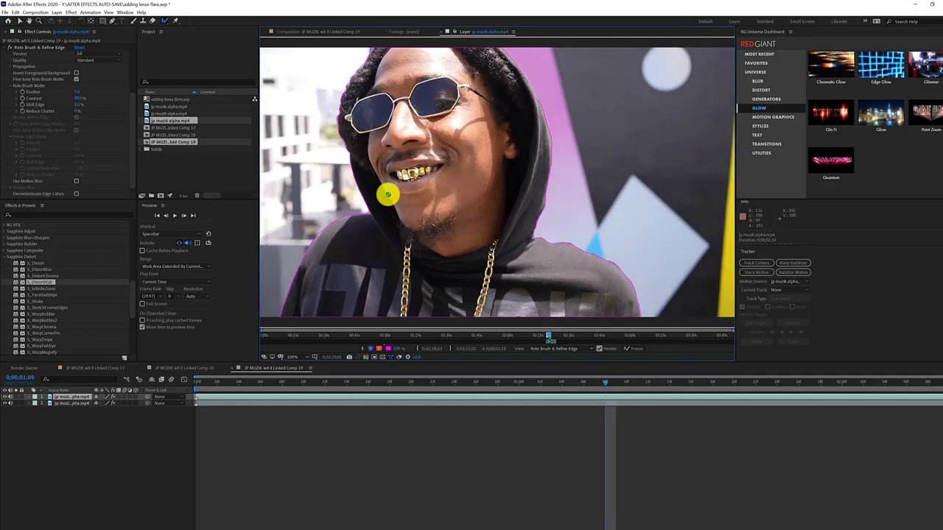
key(Page_Up)
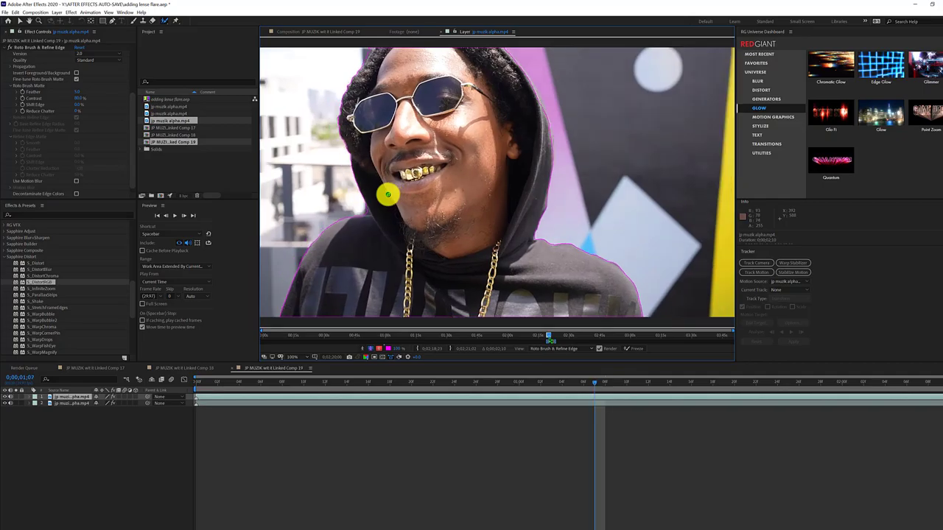
key(Page_Down)
key(Page_Up)
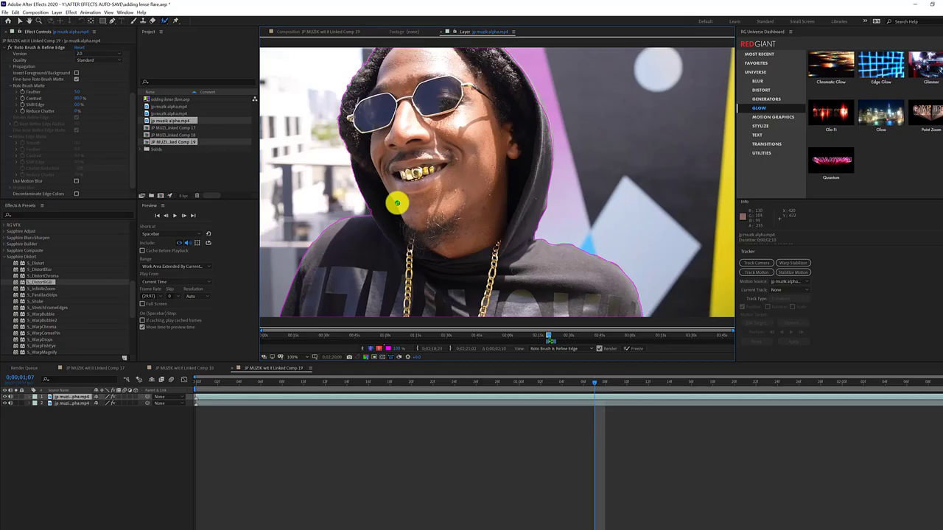
Step back to about 0;00;00;22, checking how the matte edge follows the hood.
key(Page_Up)
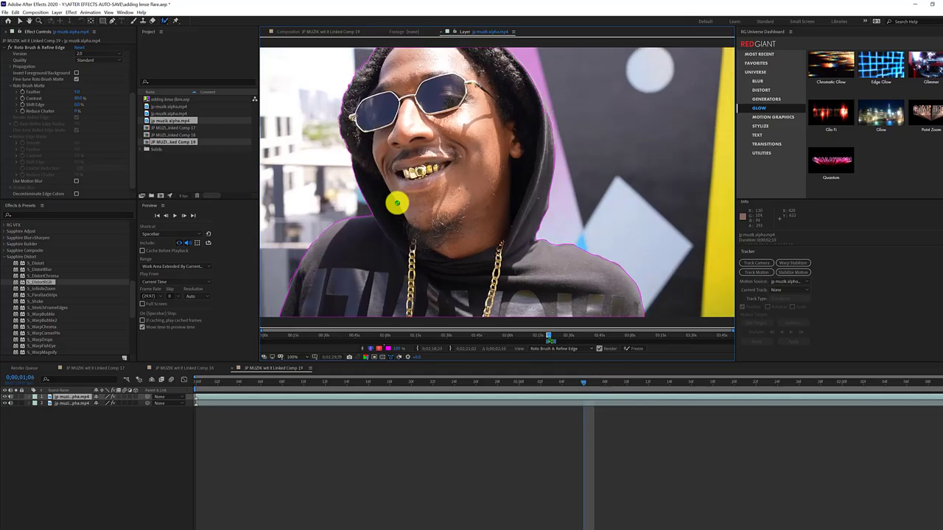
key(Page_Up)
key(Page_Up)
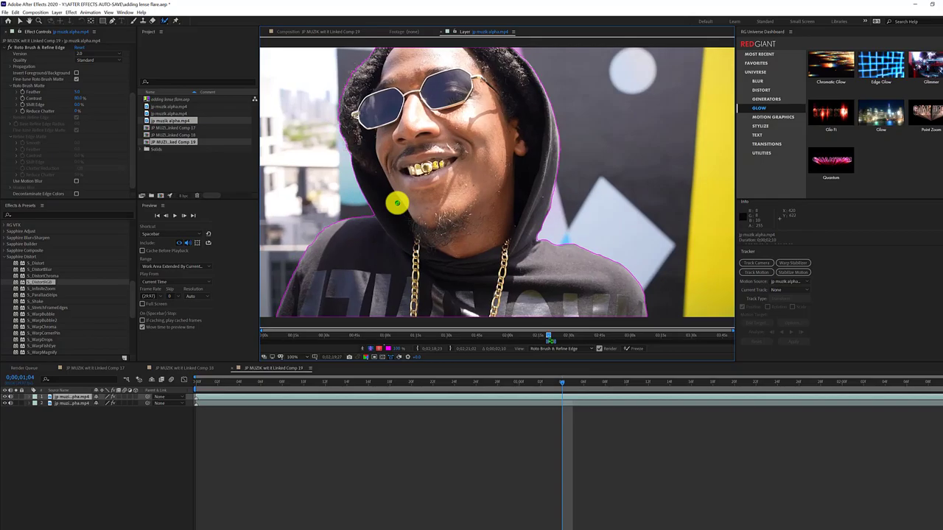
key(Page_Up)
key(Page_Up)
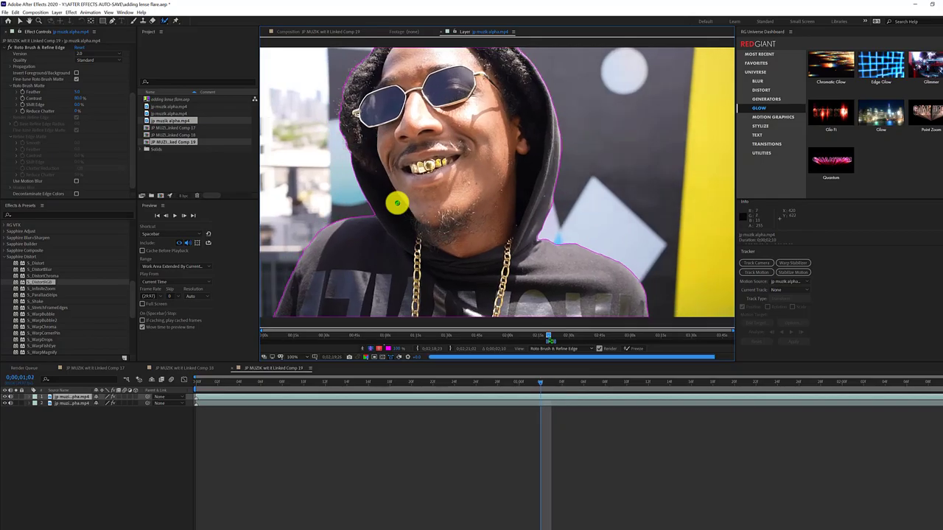
key(Page_Up)
key(Page_Up)
key(Page_Up)
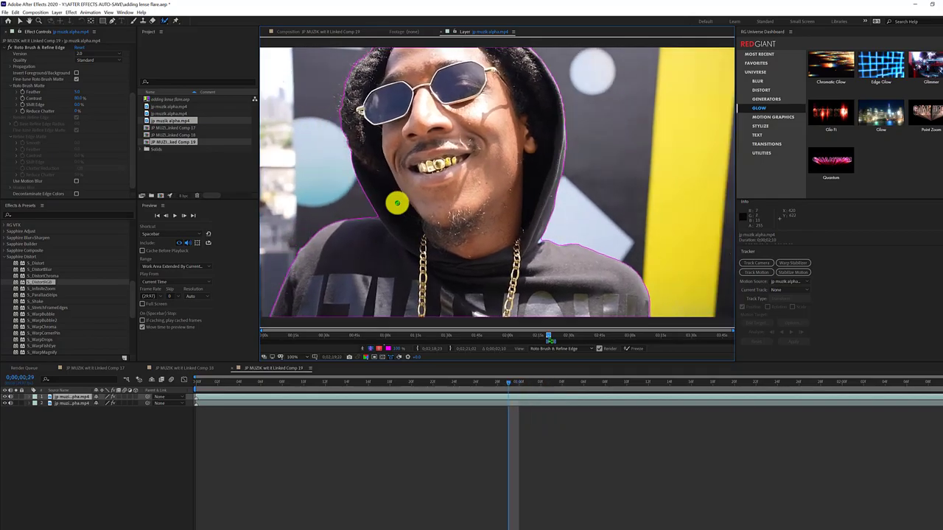
key(Page_Up)
key(Page_Up)
key(Page_Up)
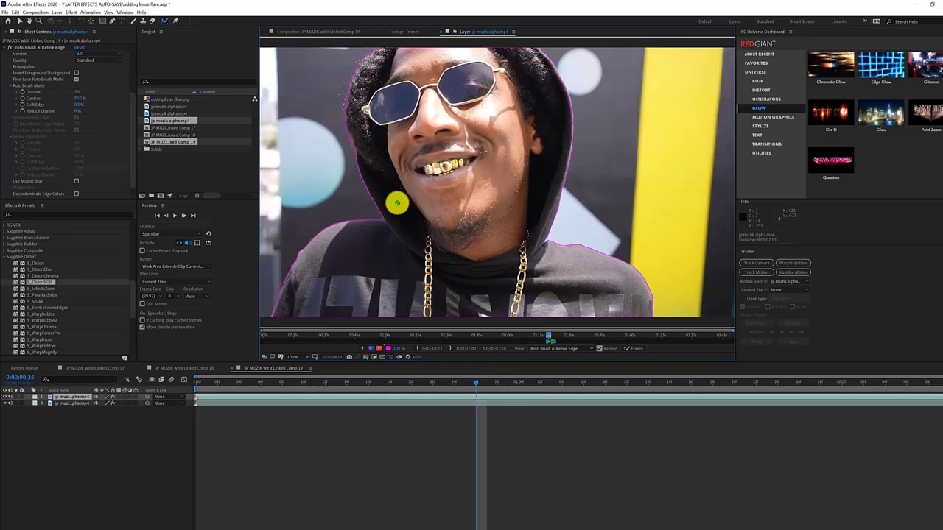
key(Page_Up)
key(Page_Up)
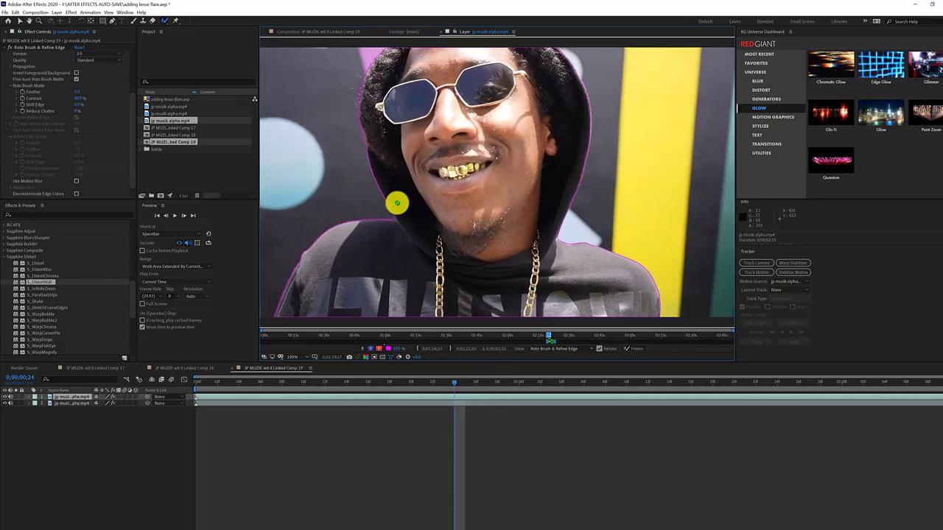
key(Page_Up)
key(Page_Up)
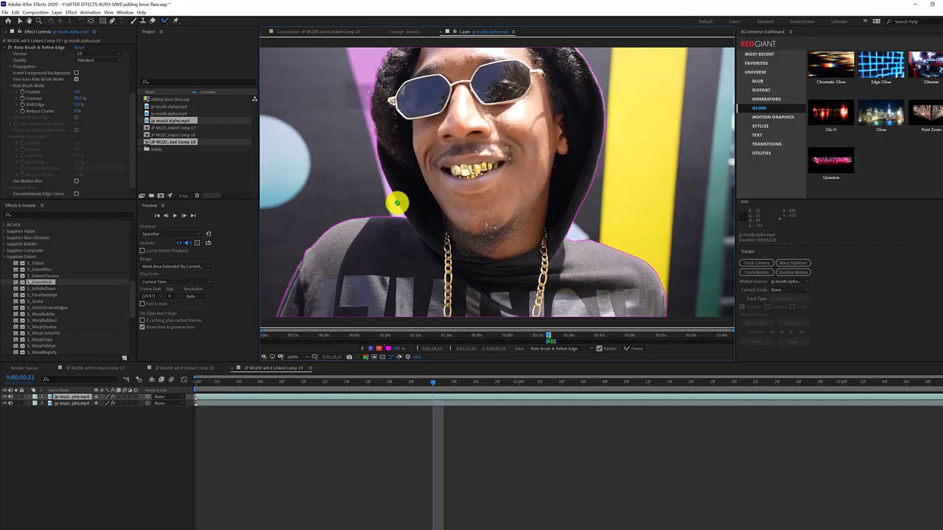
key(Page_Down)
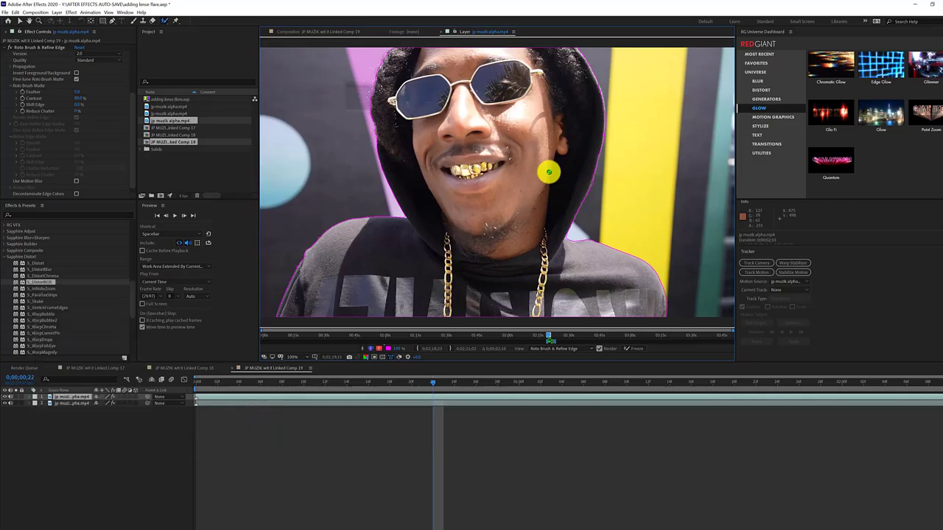
At 0;00;00;21, subtract background along the hood's right edge and compare adjacent frames.
key(Page_Up)
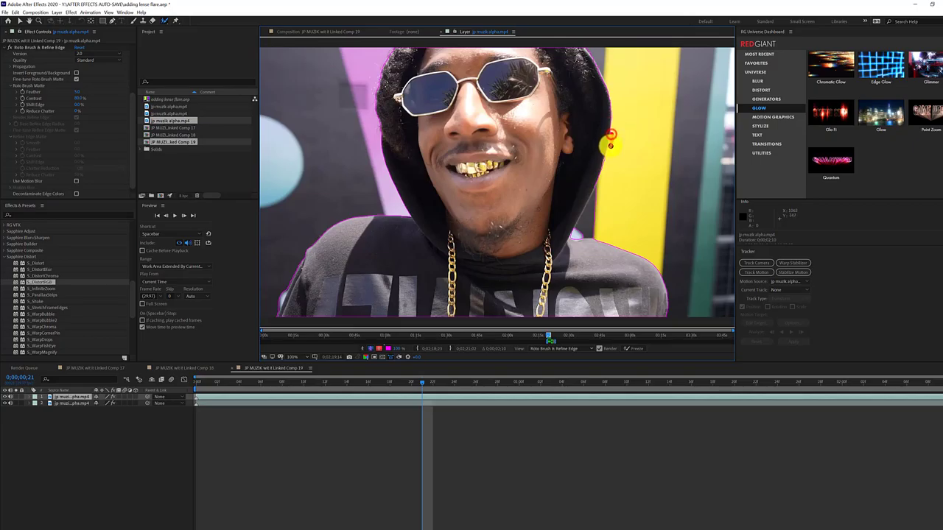
alt+drag(600, 193, 577, 236)
key(Page_Up)
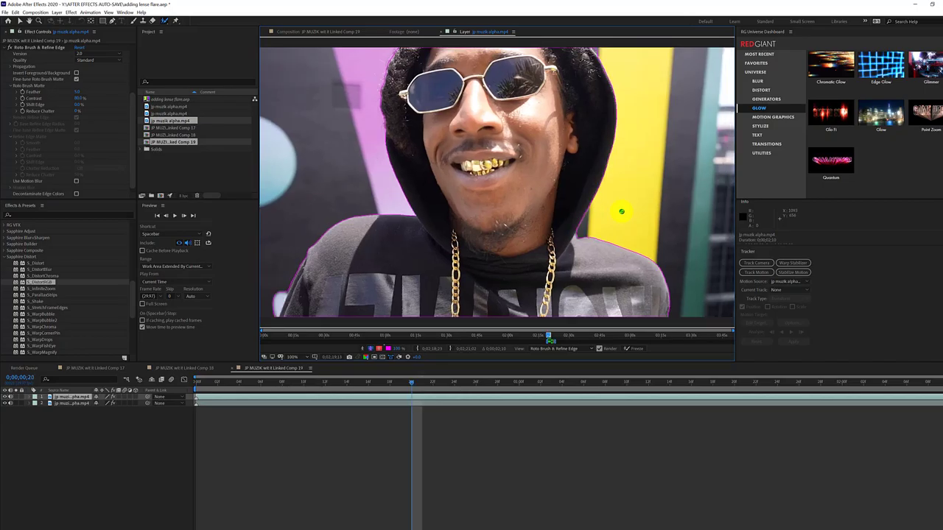
key(Page_Down)
key(Page_Down)
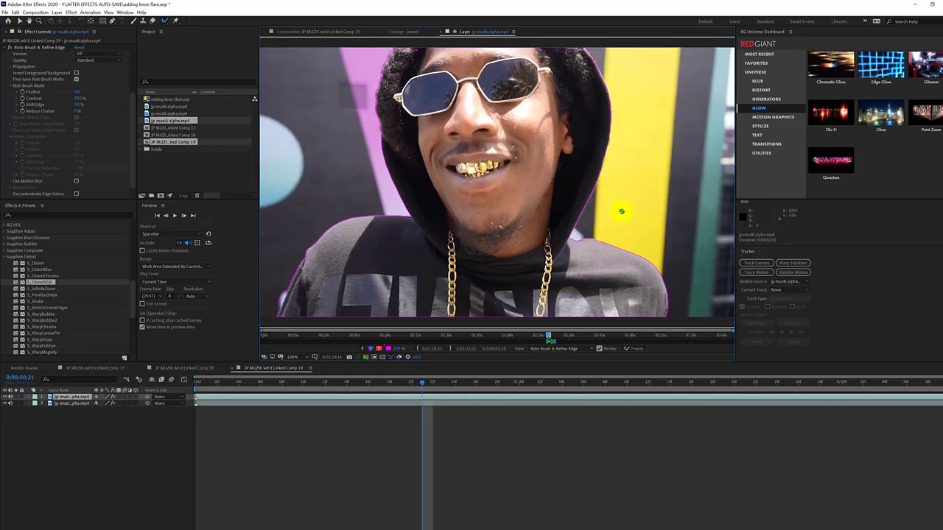
key(Page_Down)
key(Page_Up)
key(Page_Down)
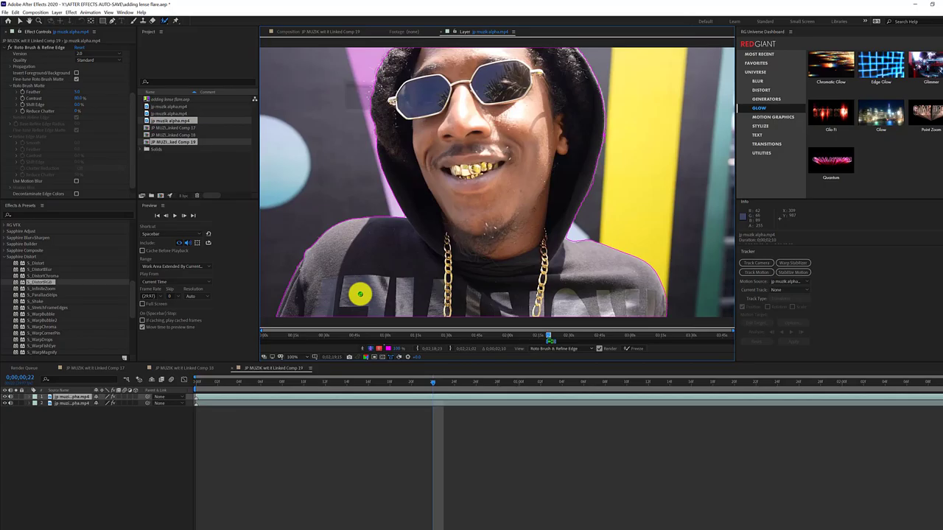
Go to the problem frame and subtract background at the lower-left shoulder edge.
key(Page_Down)
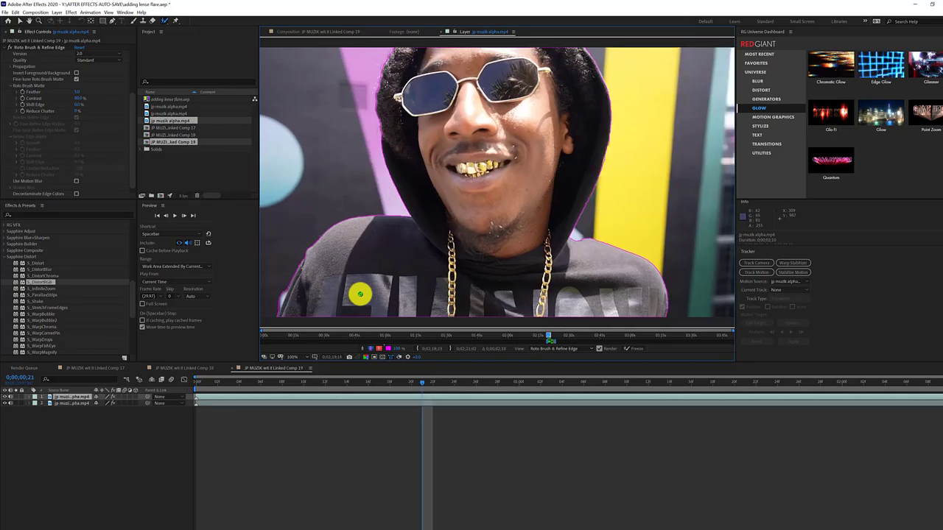
key(Page_Down)
key(Page_Up)
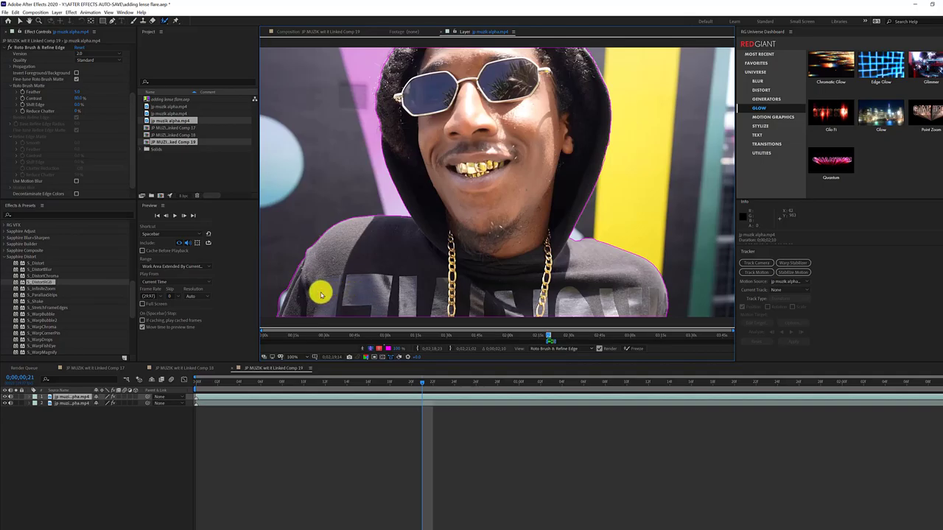
alt+click(282, 301)
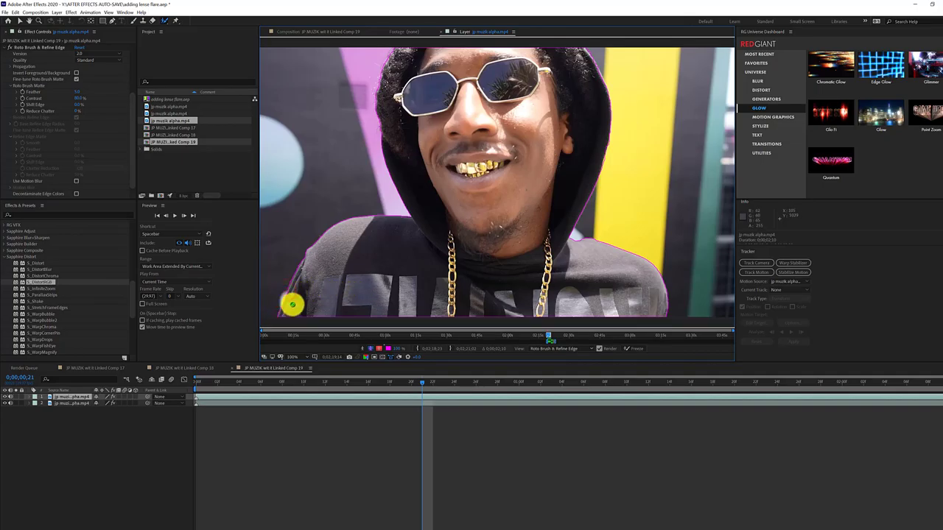
key(Page_Up)
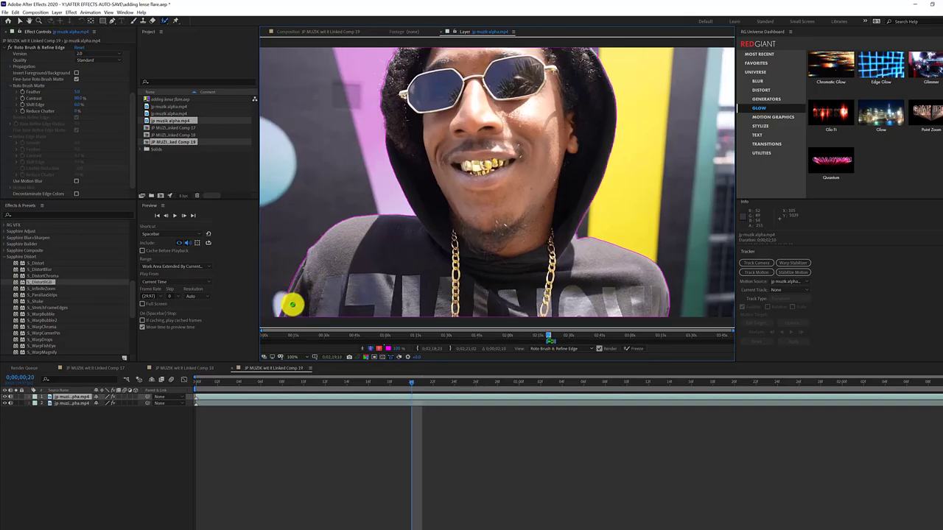
Trim more background along the shoulder edge and review the matte back to 0;00;00;16.
key(Page_Up)
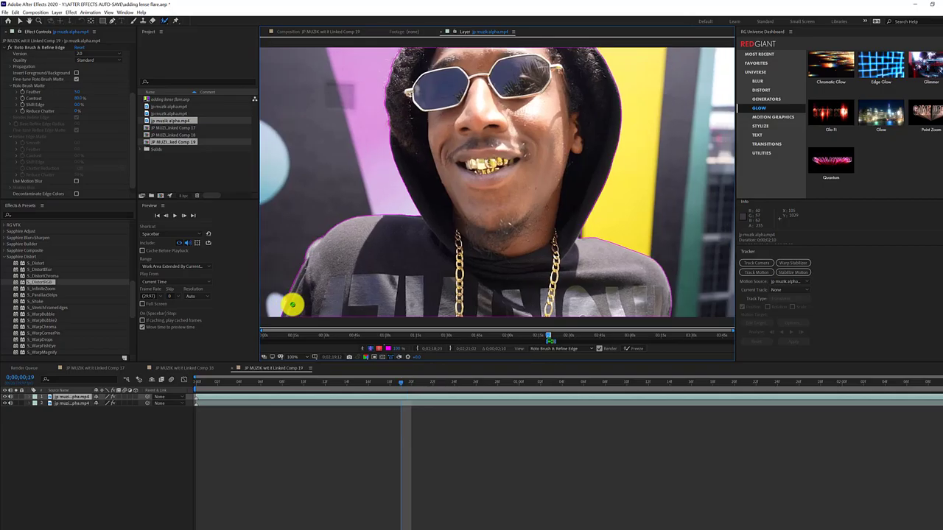
key(Page_Up)
key(Page_Down)
key(Page_Down)
key(Page_Up)
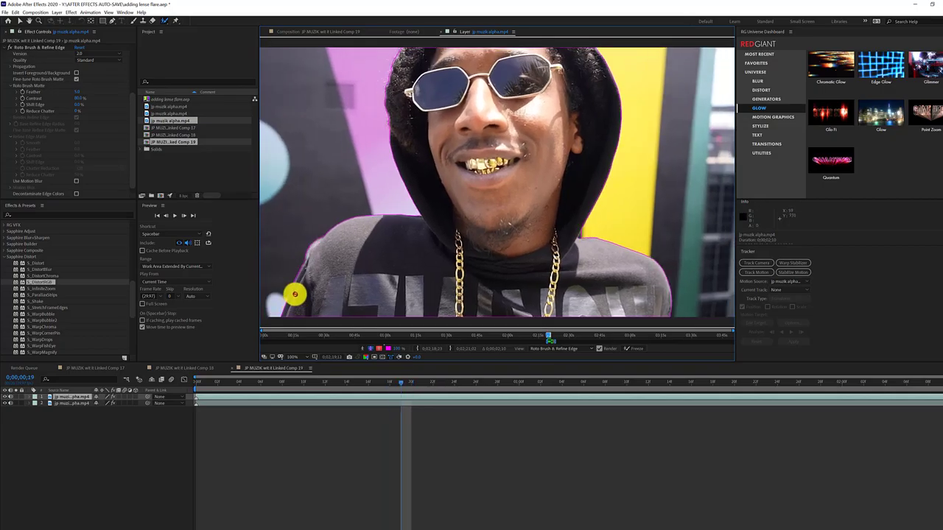
drag(302, 260, 311, 246)
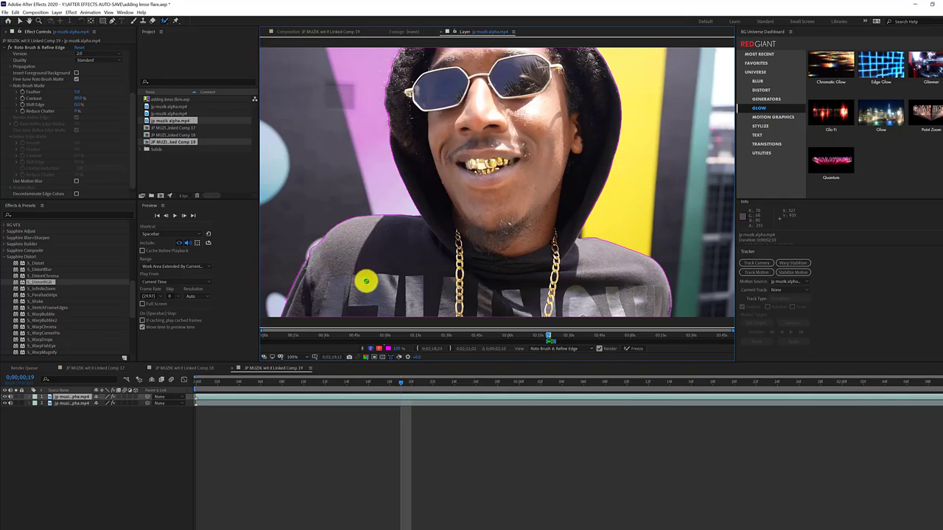
key(Page_Up)
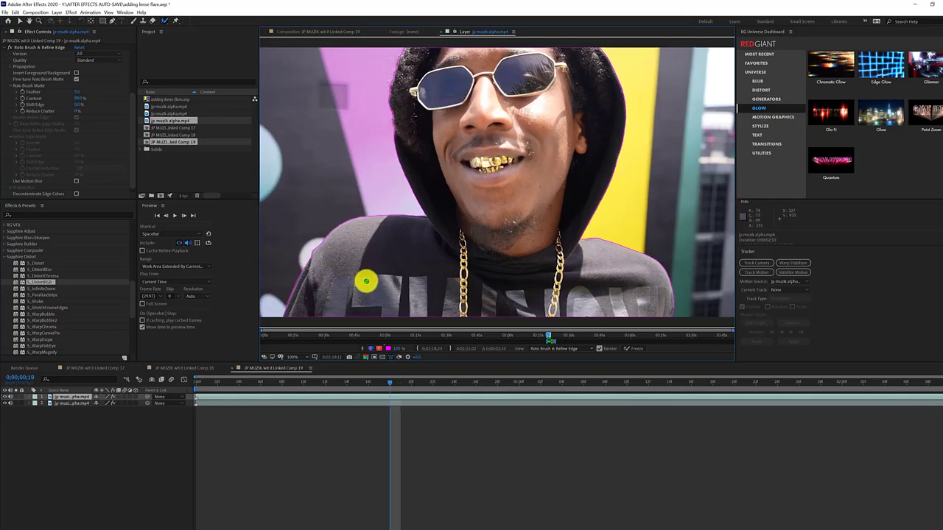
key(Page_Up)
key(Page_Up)
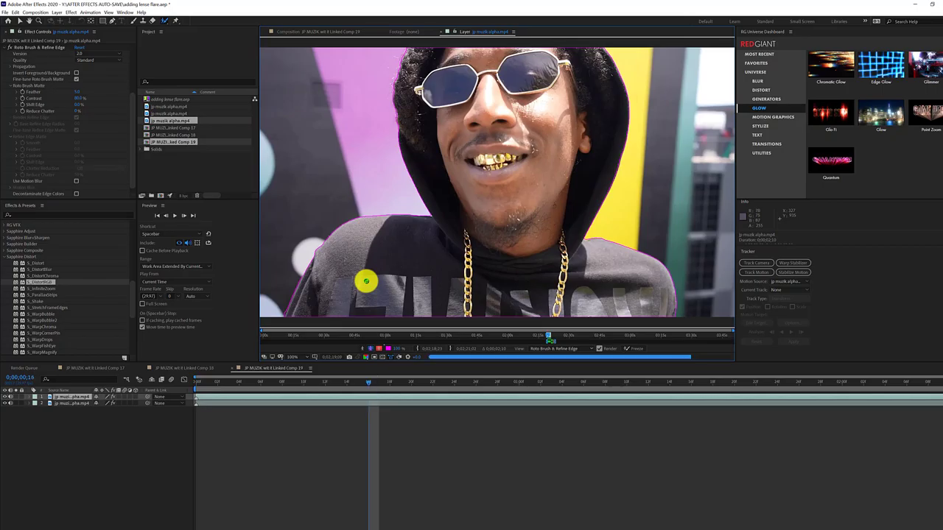
Step back through the early frames, subtracting background from the matte at the hair top.
key(Page_Up)
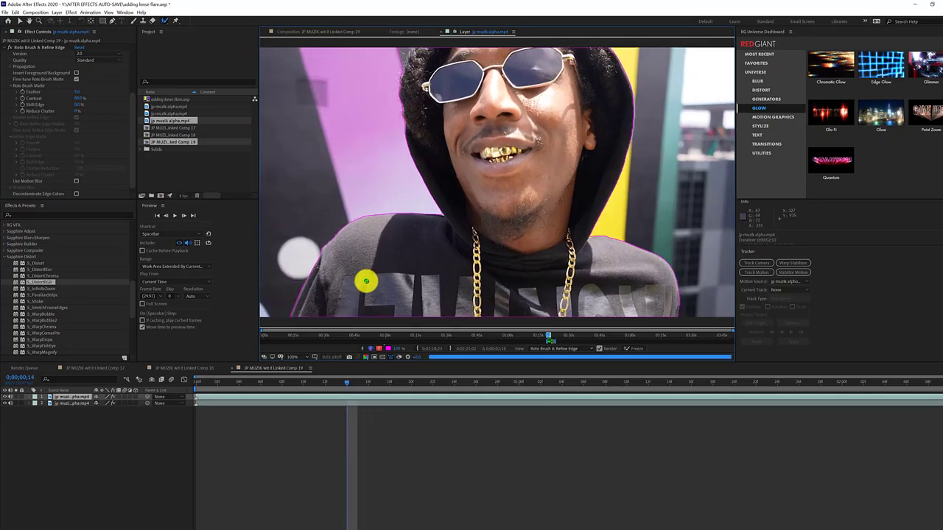
key(Page_Up)
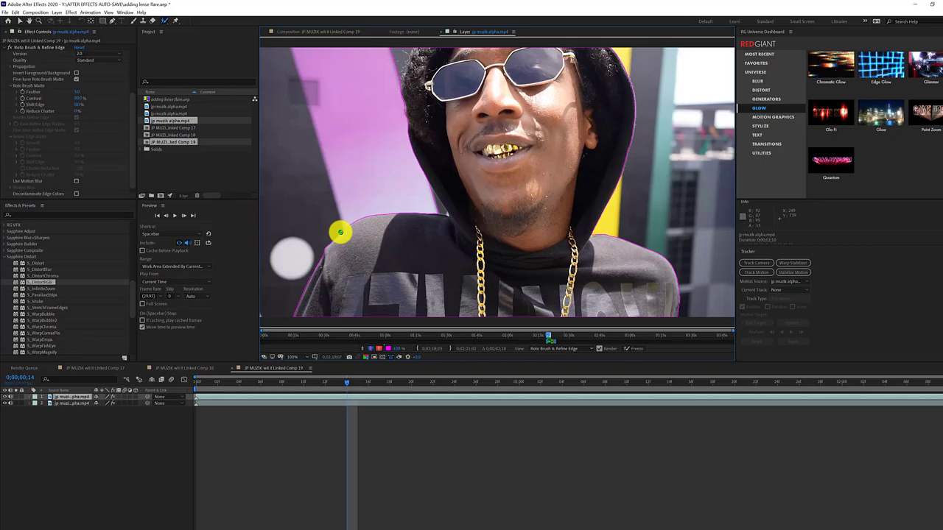
key(Page_Down)
key(Page_Down)
key(Page_Down)
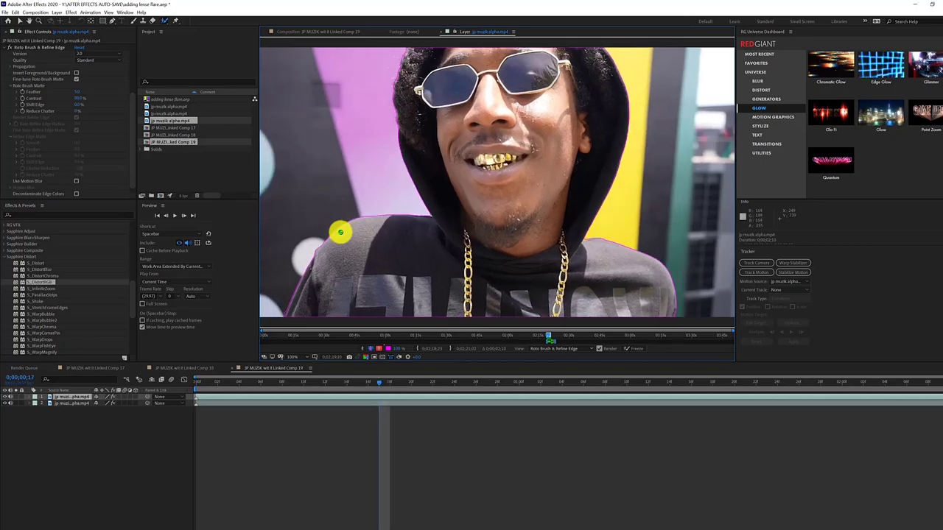
key(Page_Up)
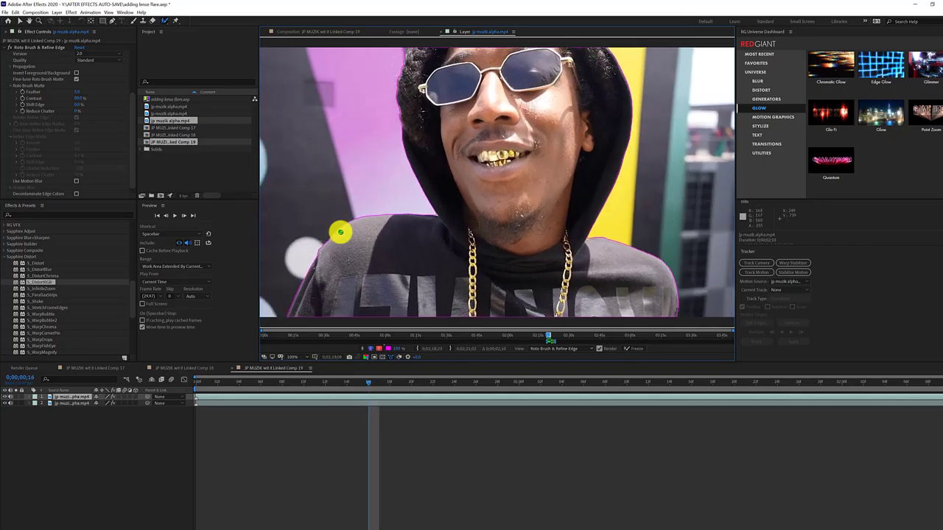
drag(399, 58, 419, 37)
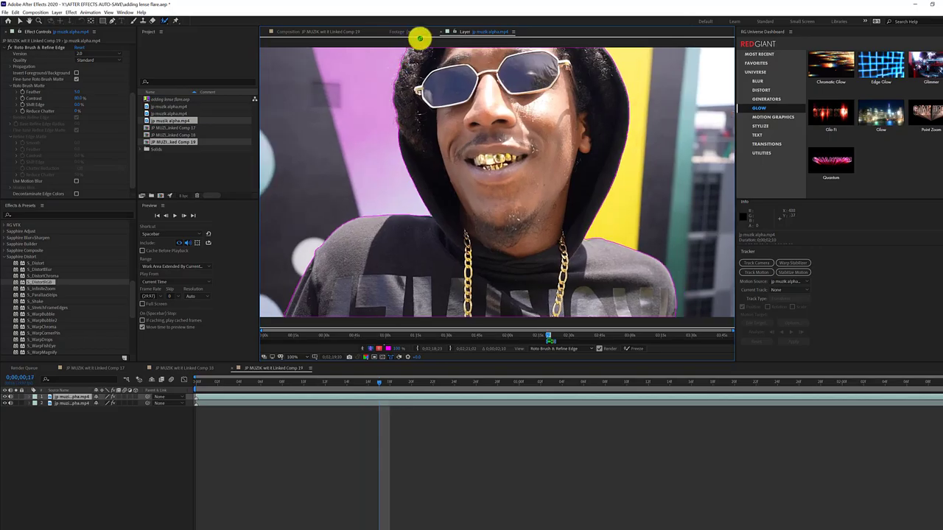
key(Page_Up)
key(Page_Up)
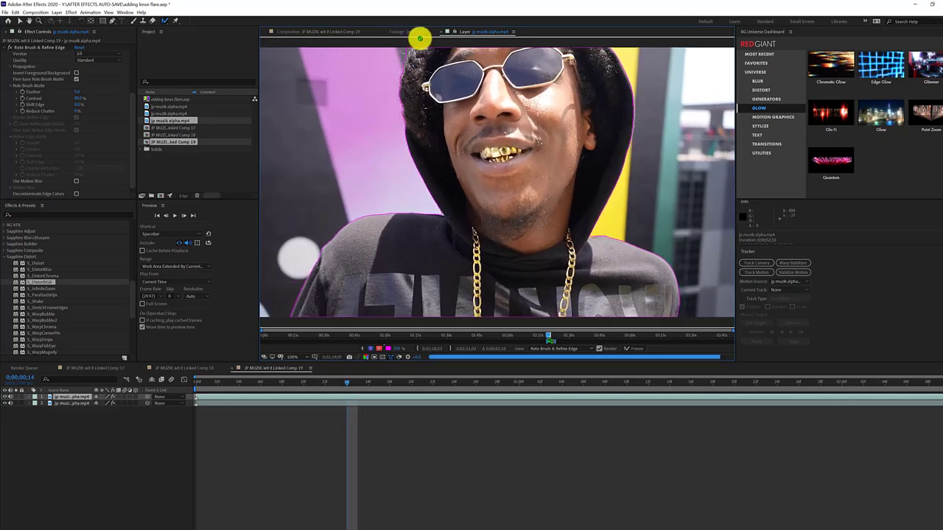
drag(420, 38, 400, 64)
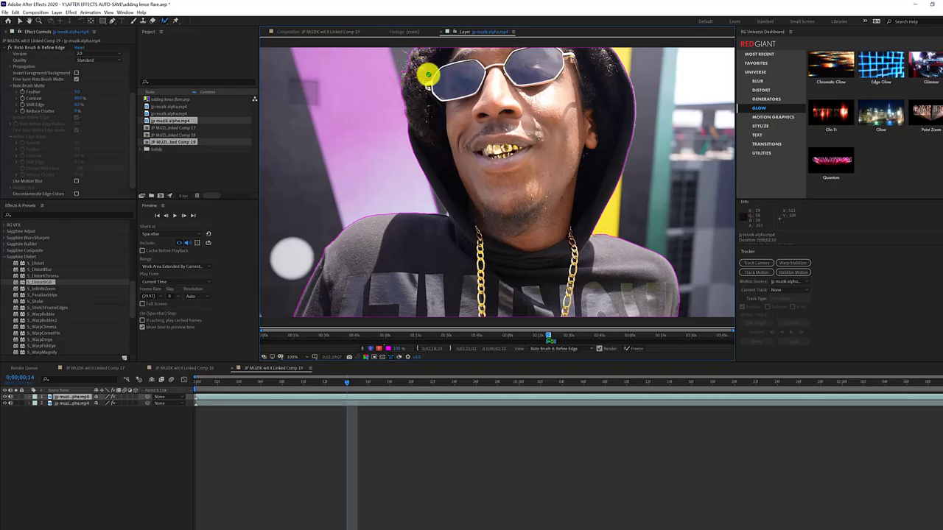
Subtract background near the neck, then step back to frame 0;00;00;10.
key(Page_Up)
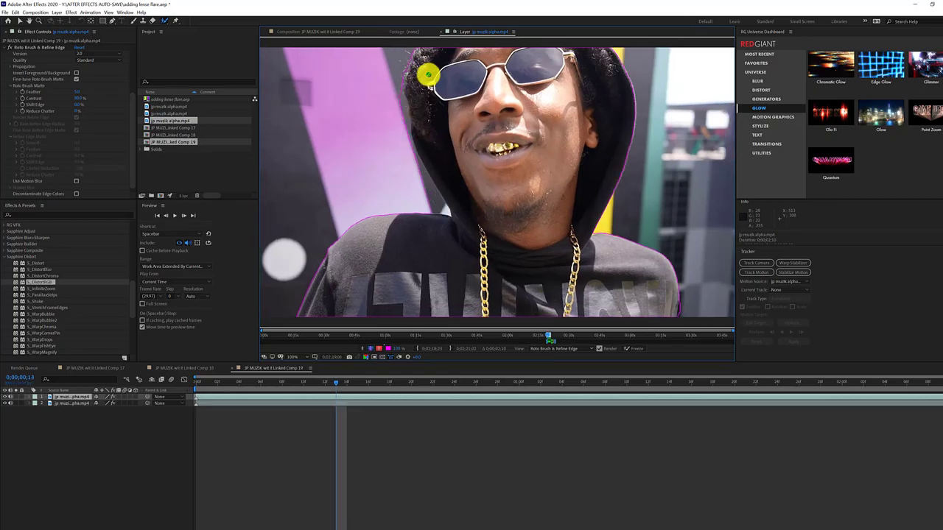
mouse_move(447, 213)
mouse_down()
mouse_move(402, 165)
mouse_move(398, 95)
mouse_up()
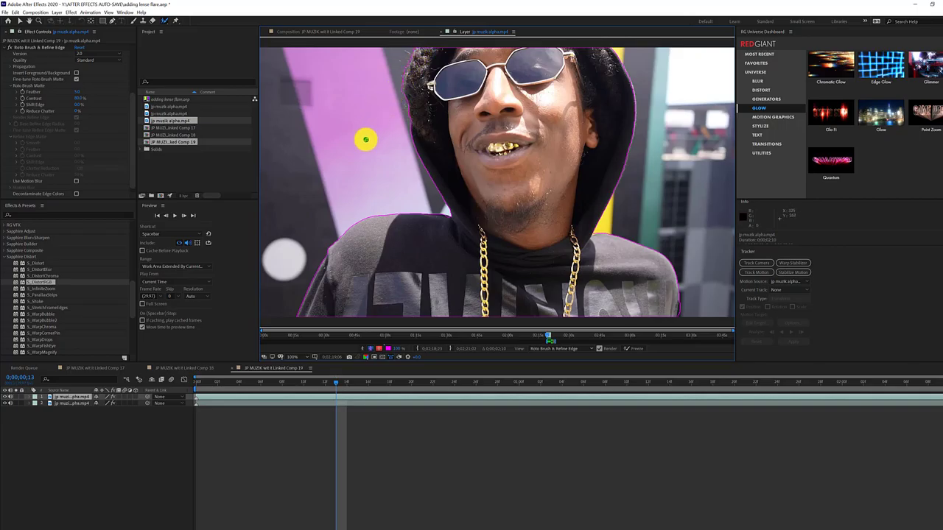
key(Page_Up)
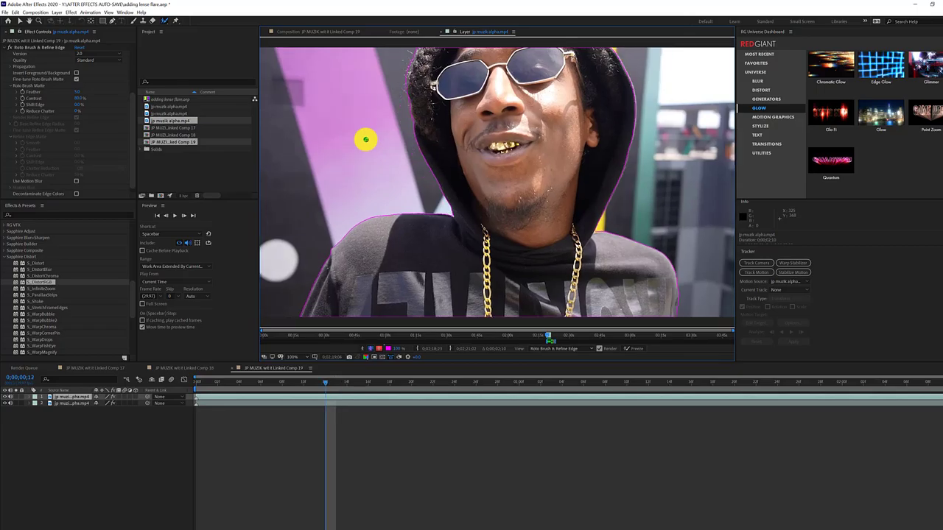
key(Page_Up)
key(Page_Up)
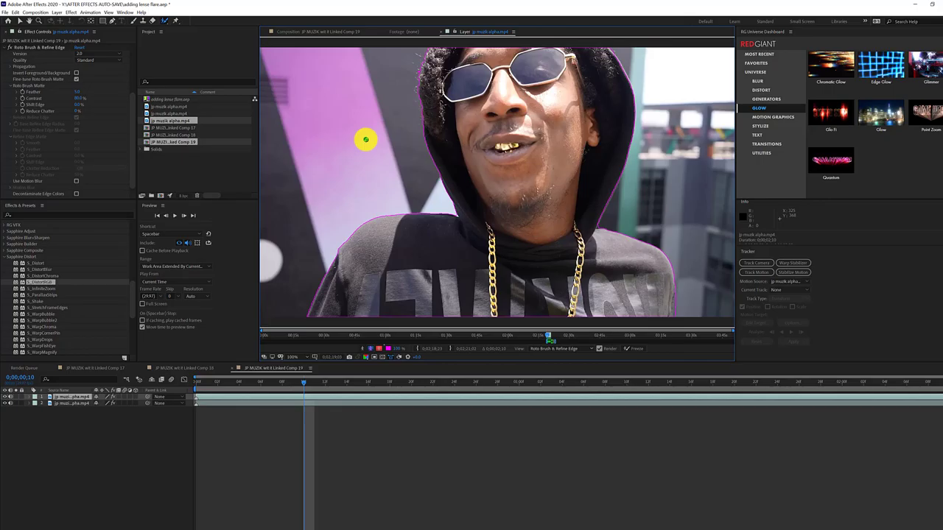
key(Page_Up)
key(Page_Up)
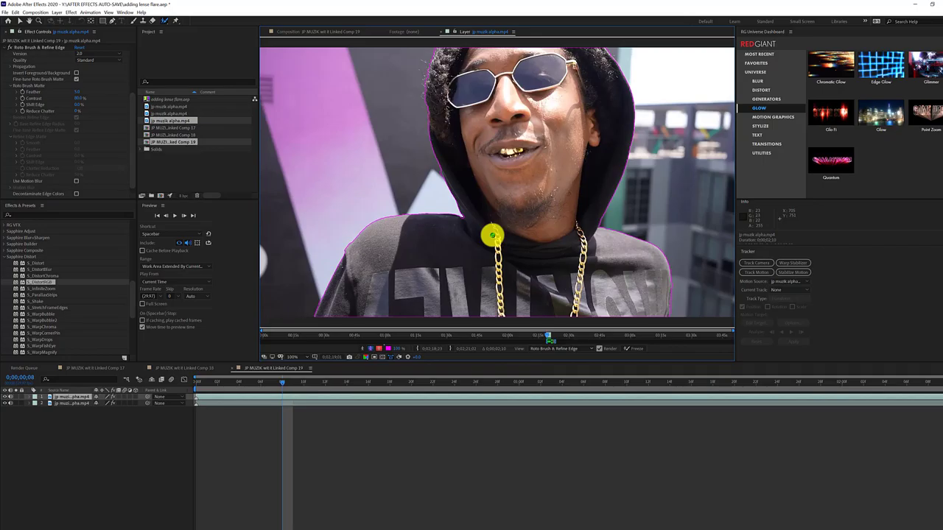
Compare neighbouring frames and subtract background from the matte along the hood top.
key(Page_Up)
key(Page_Down)
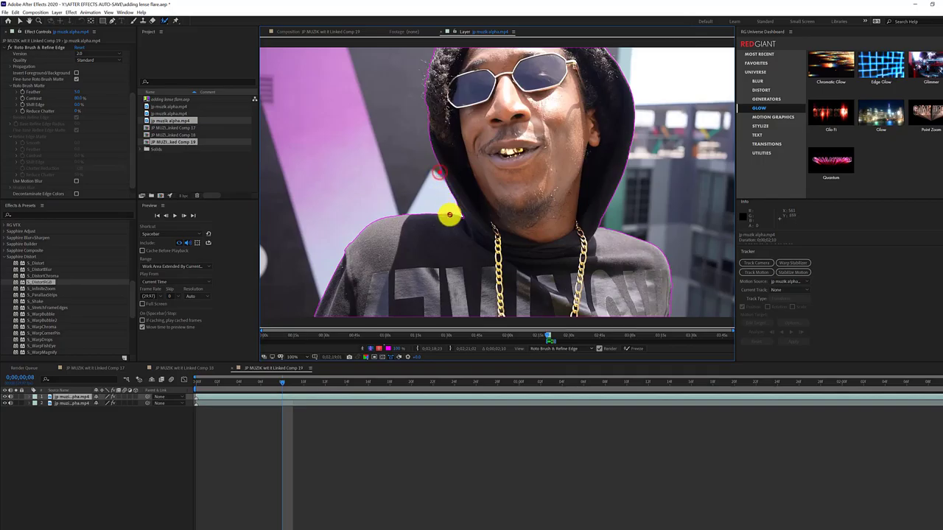
key(Page_Up)
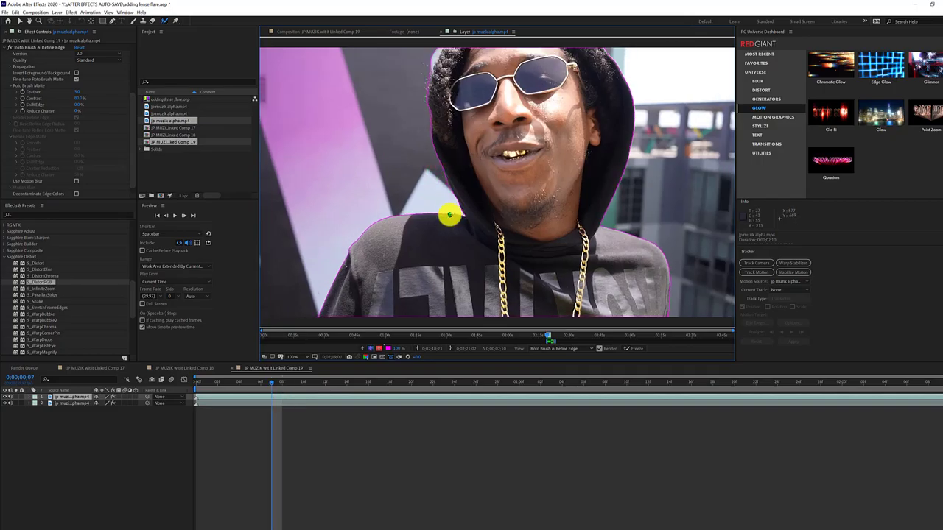
key(Page_Up)
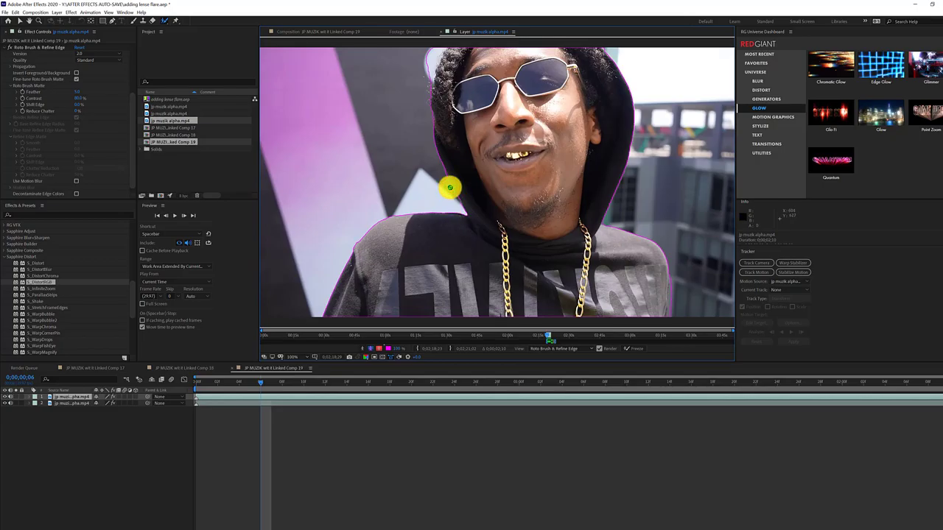
key(Page_Up)
key(Page_Up)
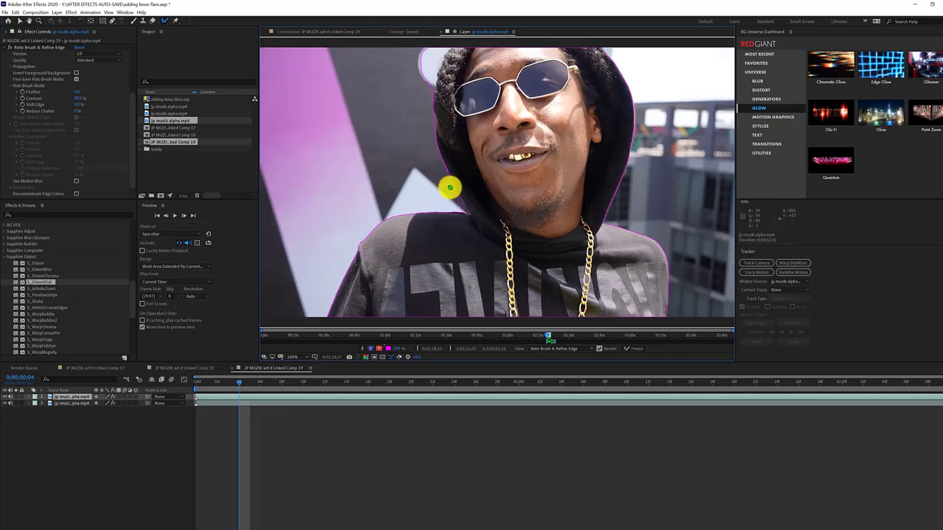
key(Page_Down)
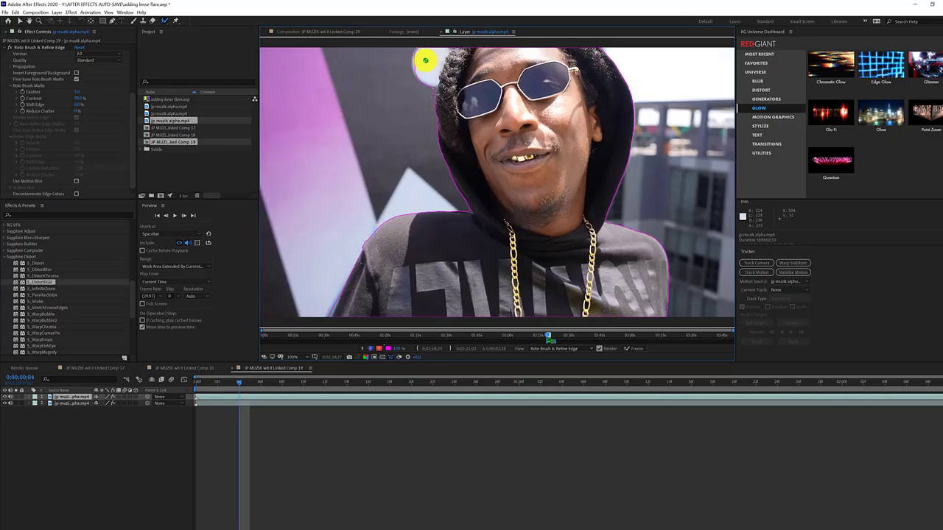
key(Page_Down)
key(Page_Down)
key(Page_Down)
key(Page_Down)
key(Page_Up)
key(Page_Up)
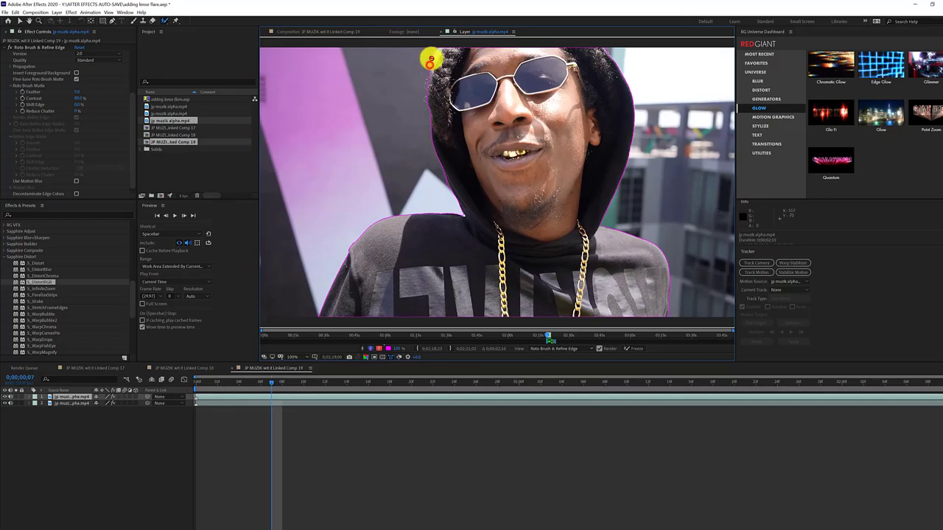
drag(424, 66, 440, 44)
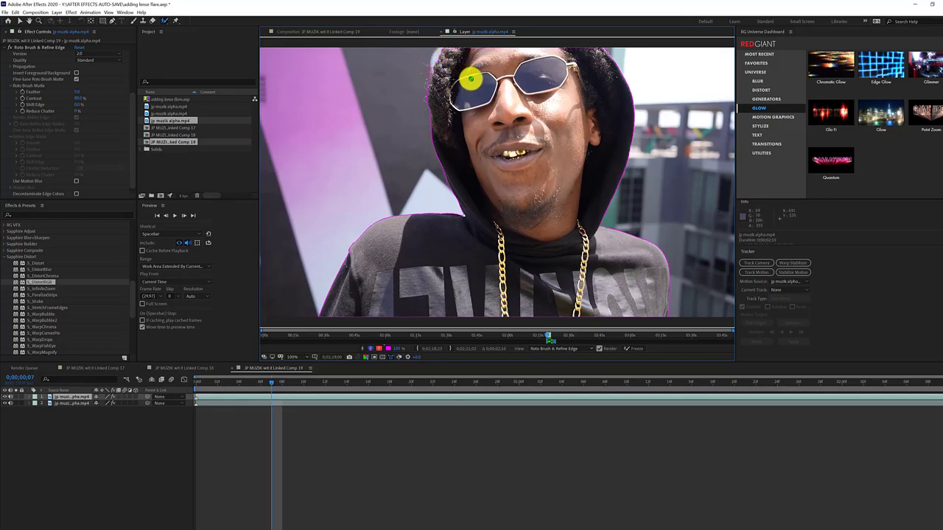
On frame 02, subtract background at the hair edge, then paint that edge back in.
key(Page_Down)
key(Page_Up)
key(Page_Up)
key(Page_Up)
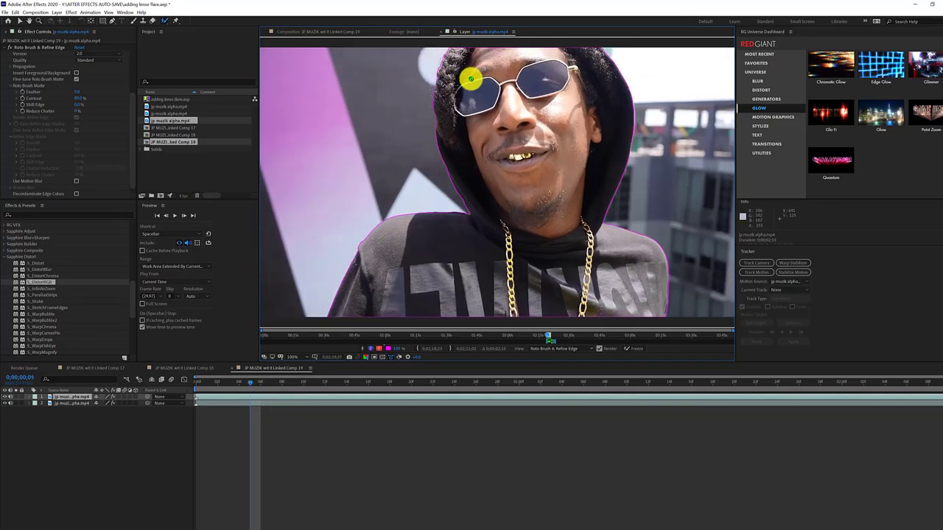
key(Page_Up)
key(Page_Up)
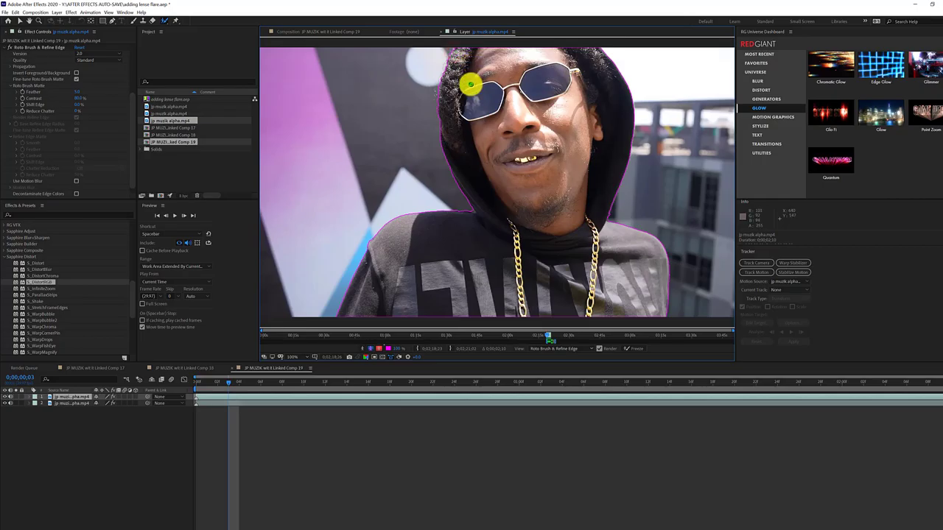
key(Page_Down)
key(Page_Down)
key(Page_Up)
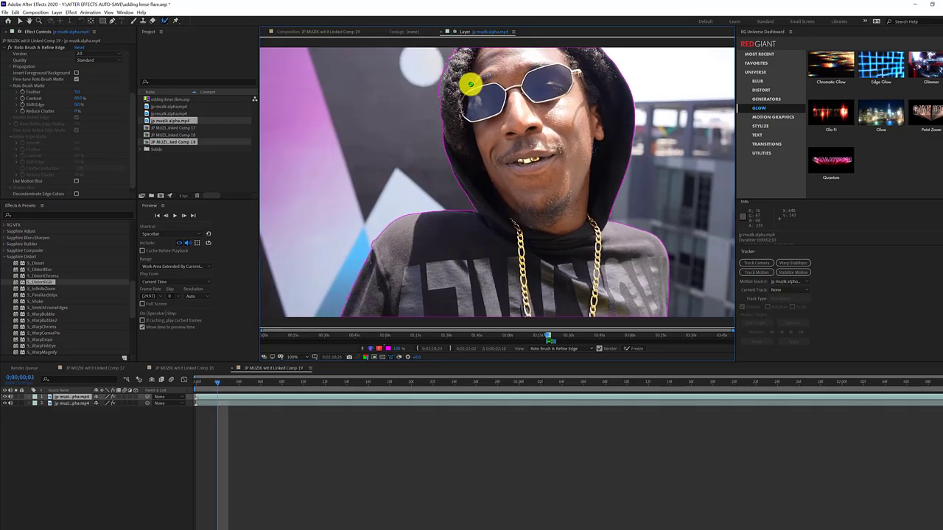
key(Page_Up)
key(Page_Down)
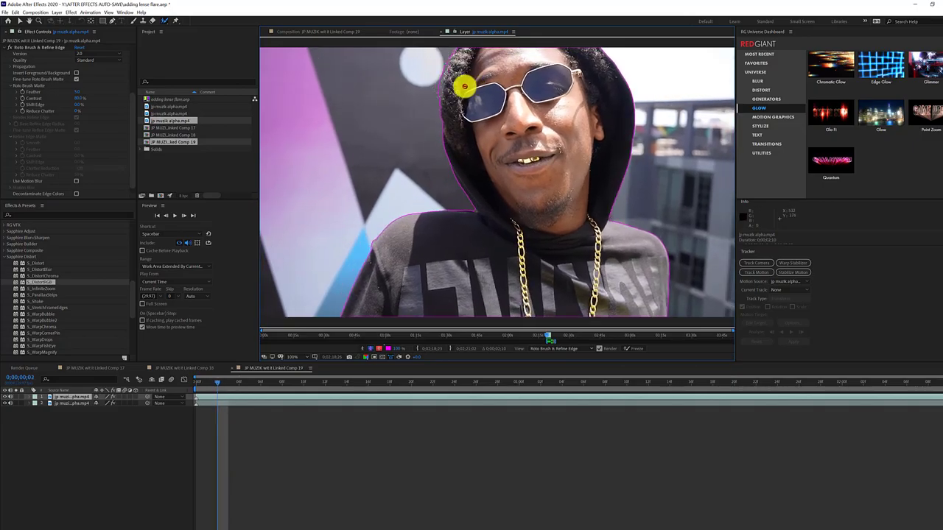
alt+drag(440, 99, 450, 67)
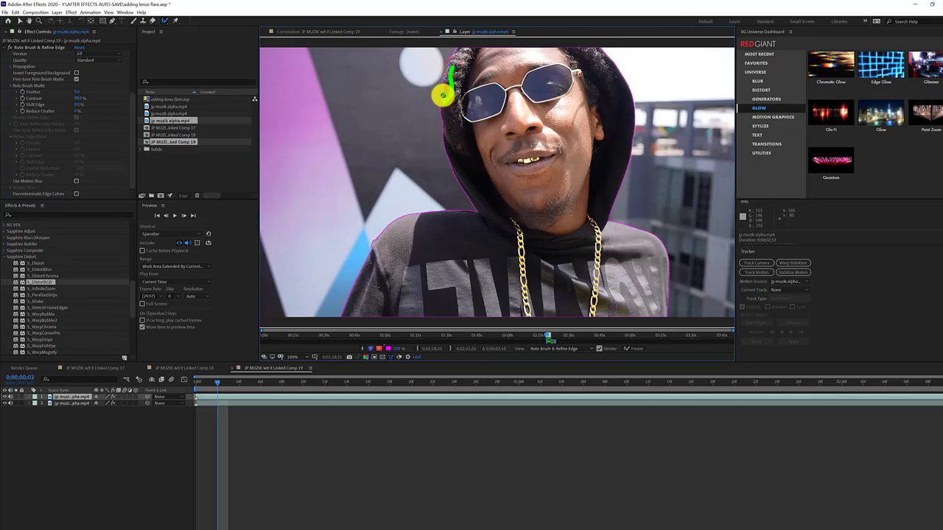
drag(443, 103, 448, 63)
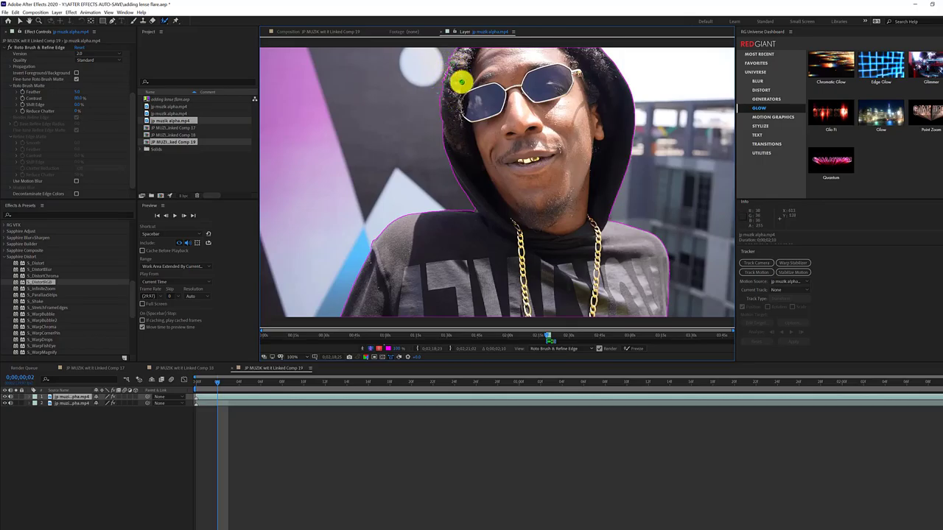
drag(164, 19, 188, 29)
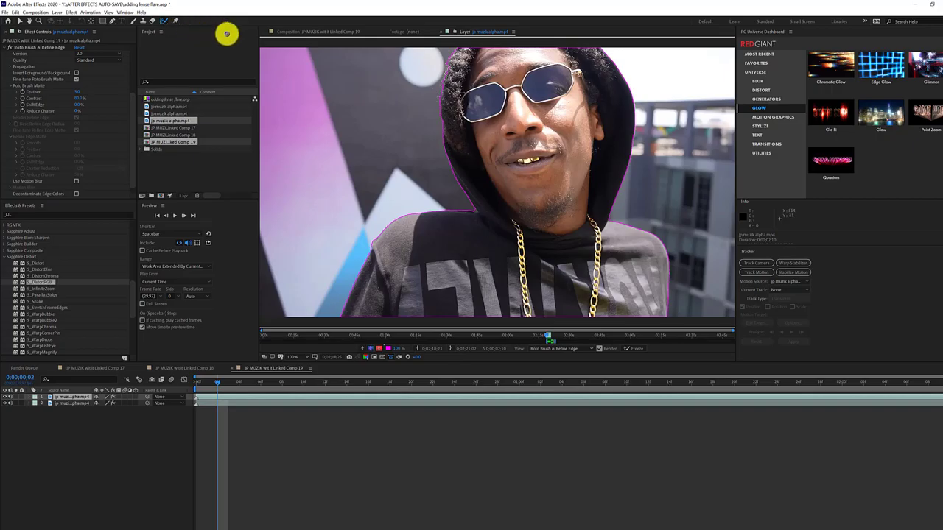
Paint a Refine Edge stroke over the hair edge on frame 02 and zoom the viewer in.
mouse_move(448, 81)
mouse_down()
mouse_move(448, 58)
mouse_move(445, 93)
mouse_move(458, 48)
mouse_move(440, 98)
mouse_move(443, 73)
mouse_up()
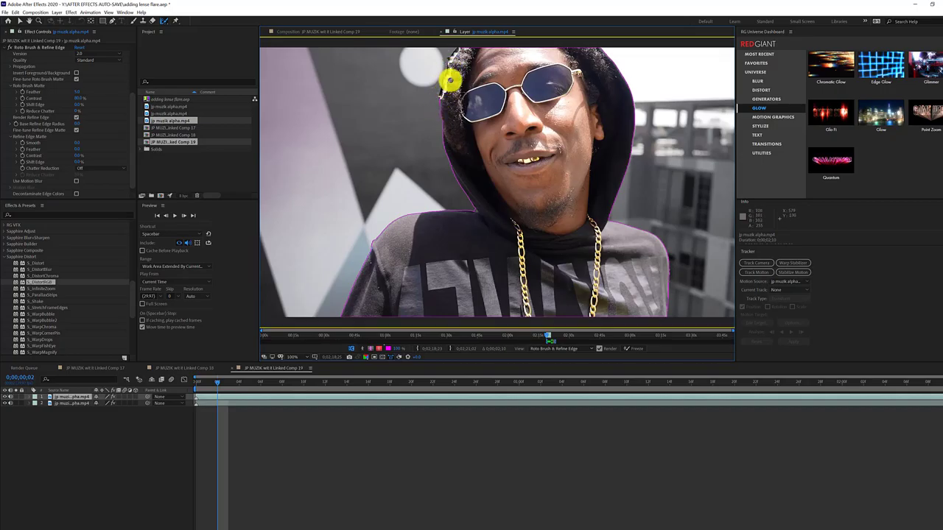
scroll(442, 81, up, 3)
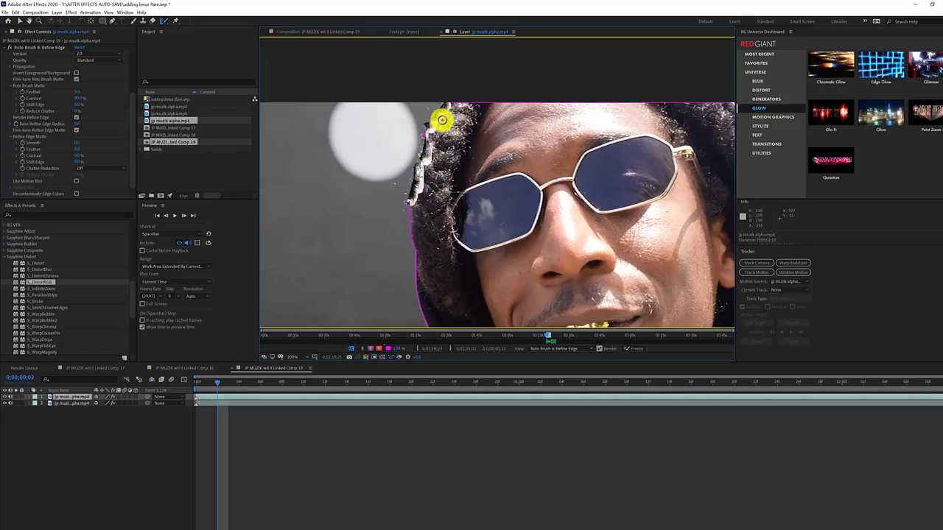
Extend Refine Edge along the top hair edge and subtract background from the left dreadlocks.
drag(440, 120, 458, 104)
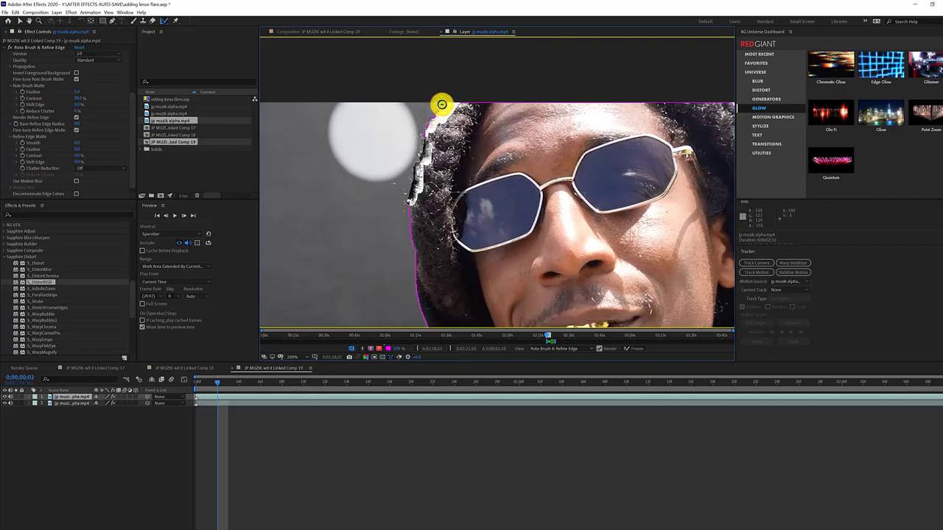
mouse_move(419, 152)
mouse_down()
mouse_move(403, 176)
mouse_move(406, 193)
mouse_up()
drag(410, 189, 420, 165)
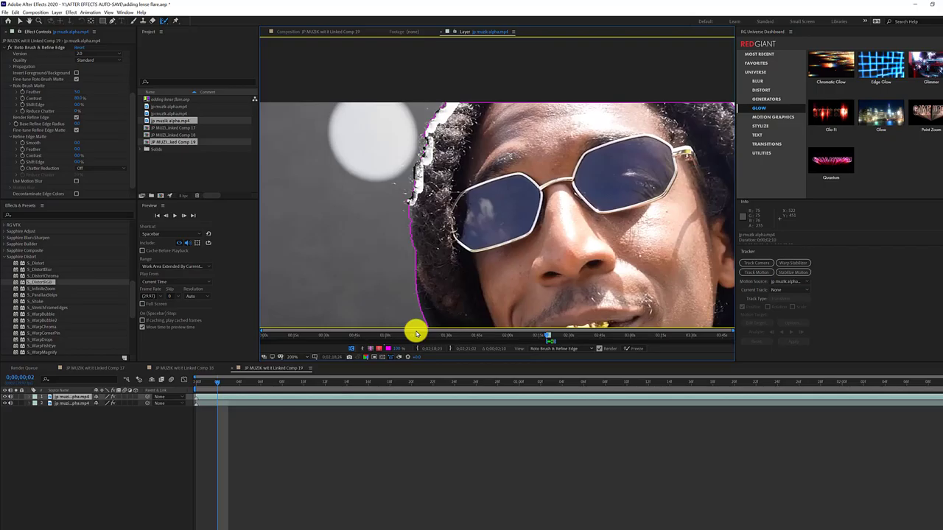
Return to the clip's opening frames and subtract background along the left hair edge.
key(Page_Up)
key(Page_Up)
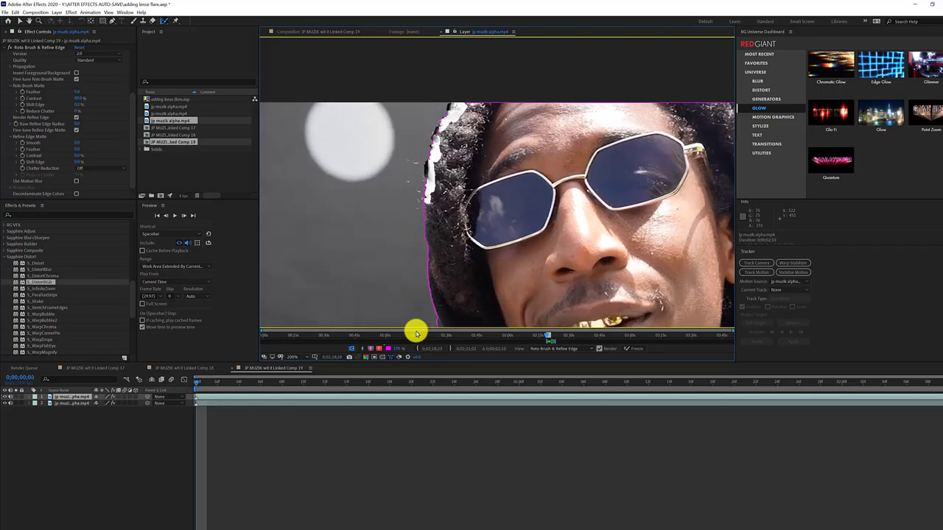
key(Page_Up)
key(Page_Down)
key(Page_Up)
key(Page_Down)
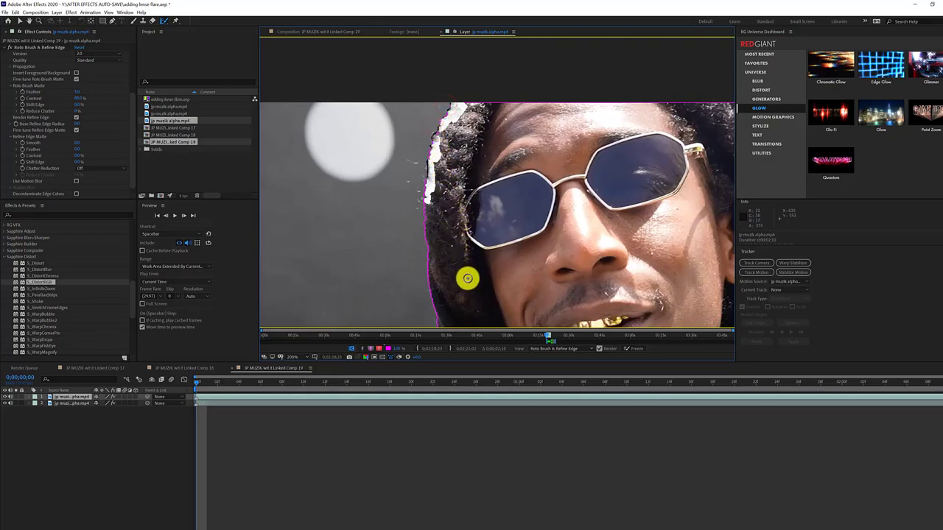
scroll(467, 278, down, 2)
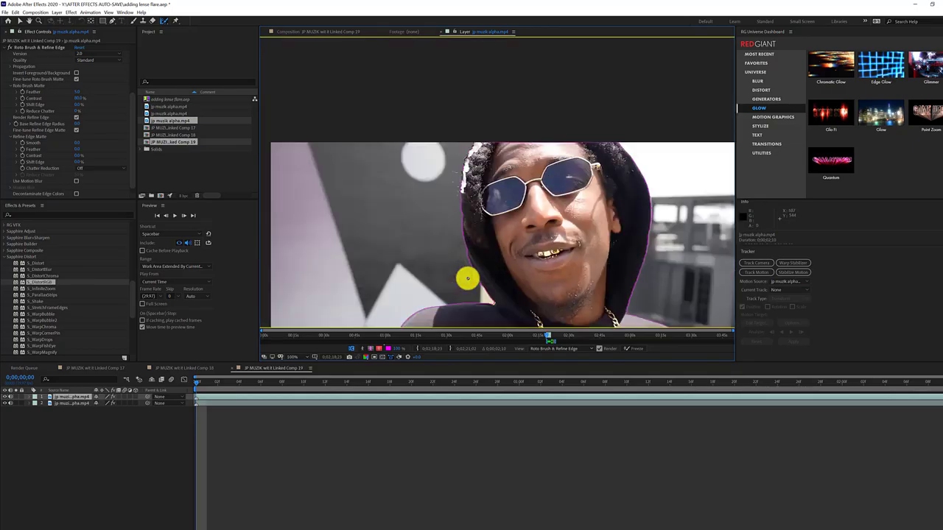
scroll(467, 279, up, 1)
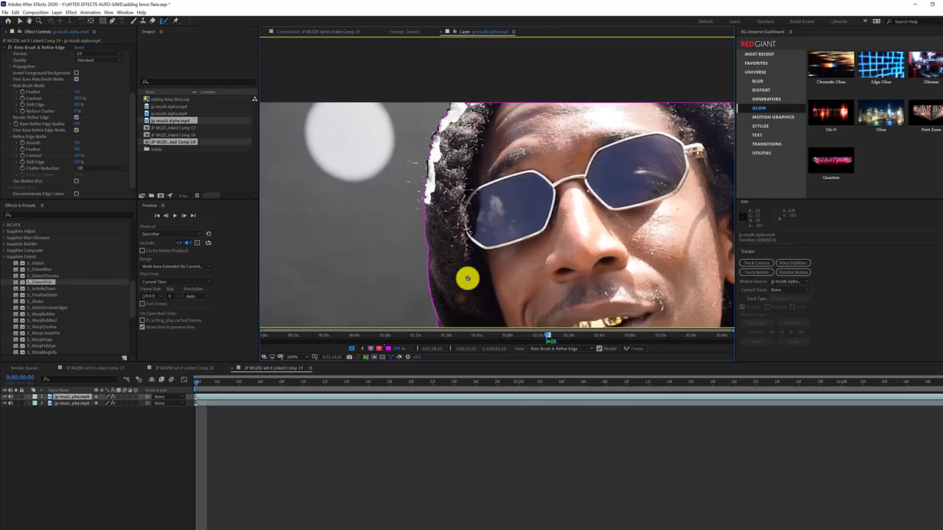
key(Page_Down)
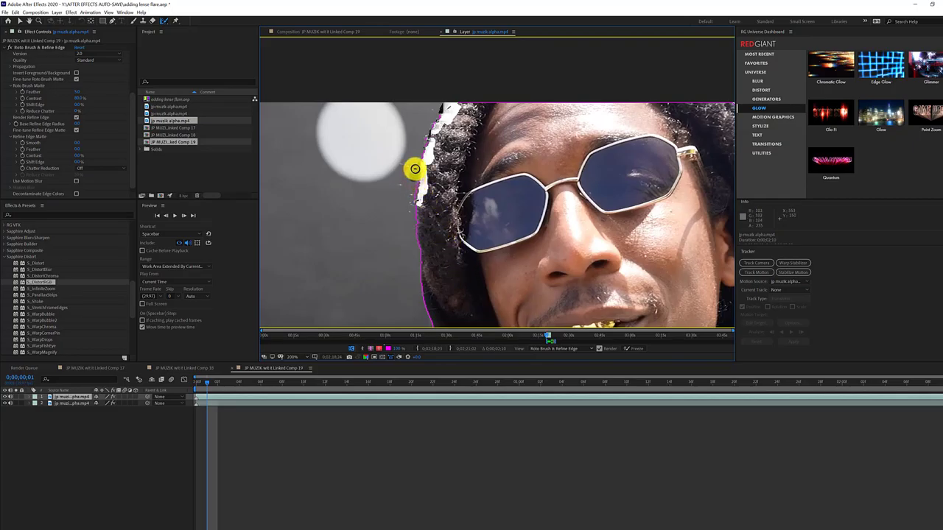
drag(415, 169, 439, 108)
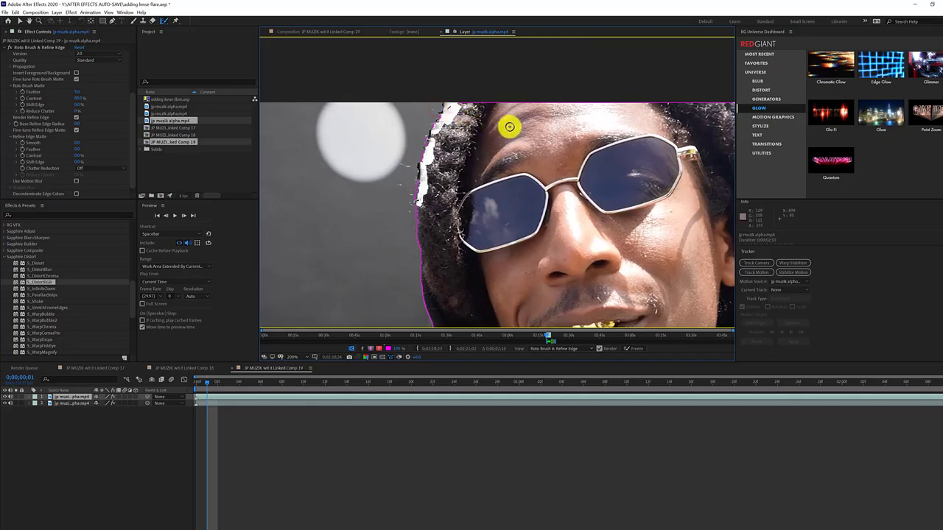
Review frames 3 to 5, then paint a Refine Edge stroke up the left hair edge.
key(Page_Down)
key(Page_Down)
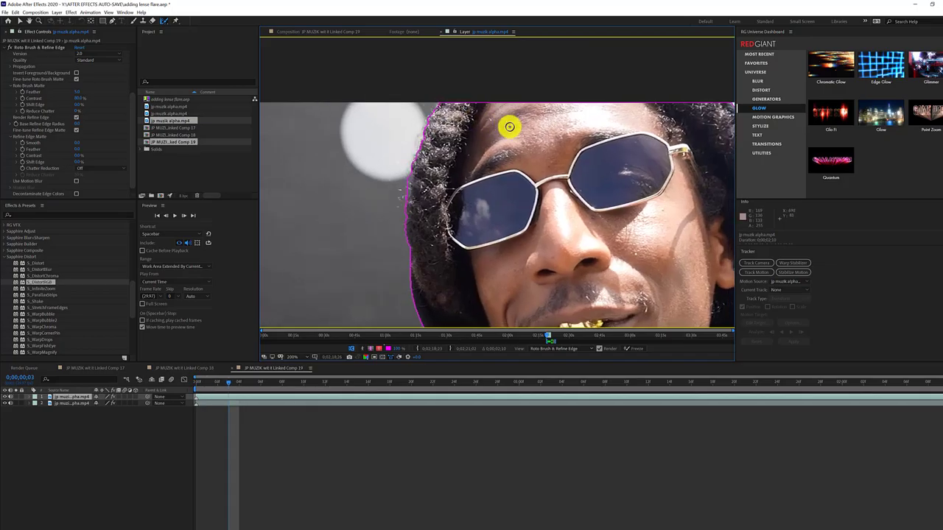
key(Page_Down)
key(Page_Down)
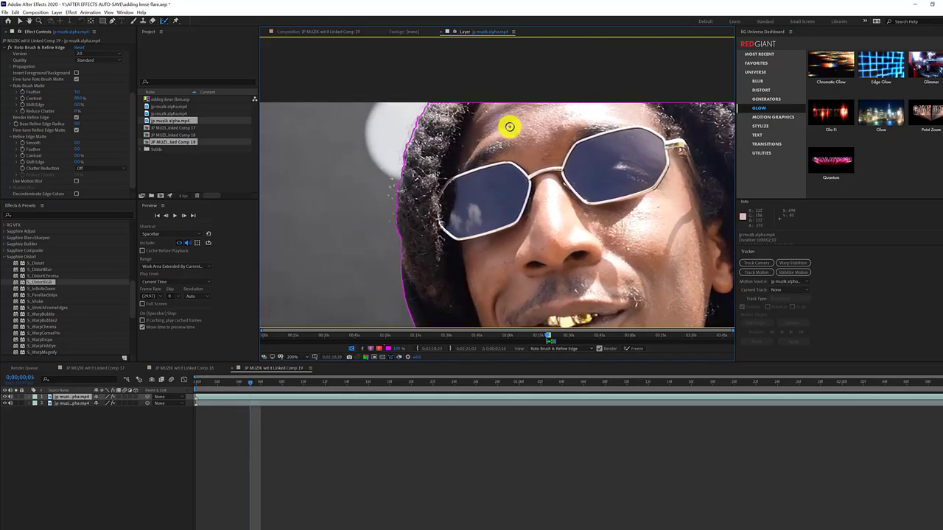
key(Page_Up)
key(Page_Up)
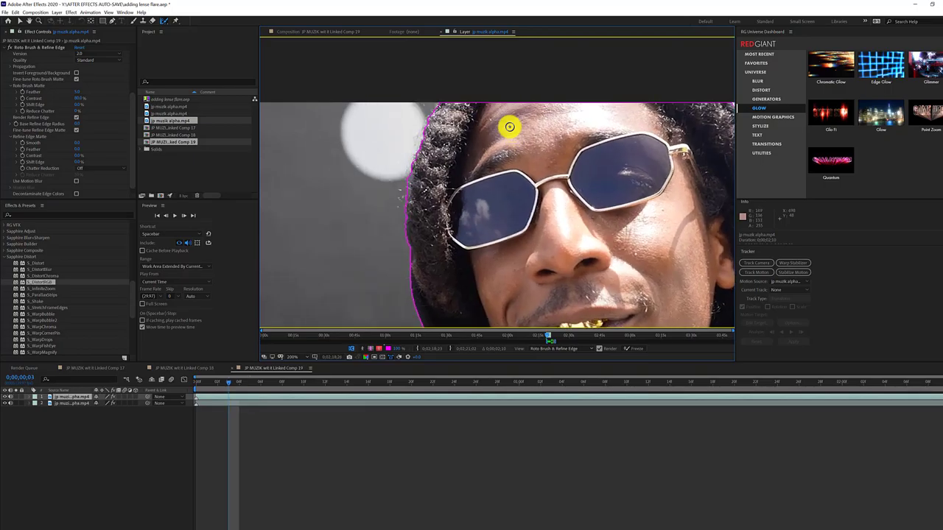
key(Page_Up)
key(Page_Up)
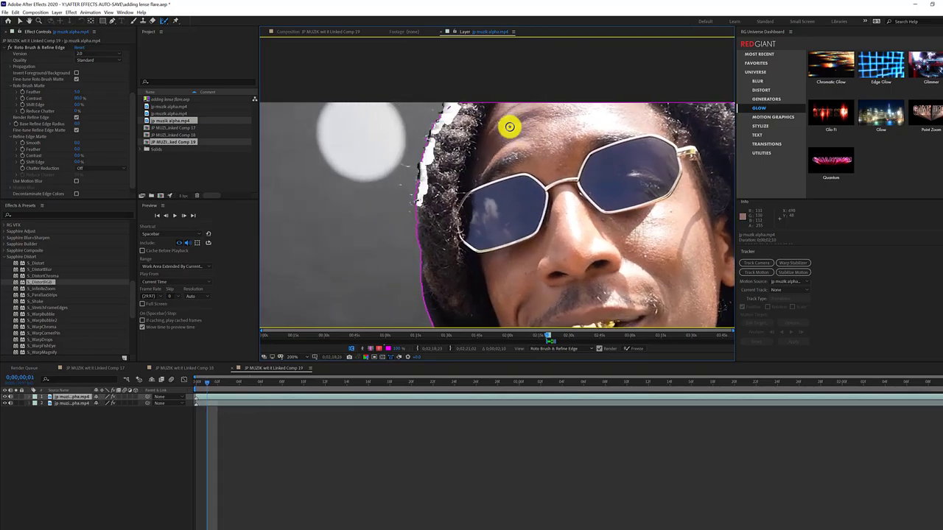
key(Page_Down)
key(Page_Down)
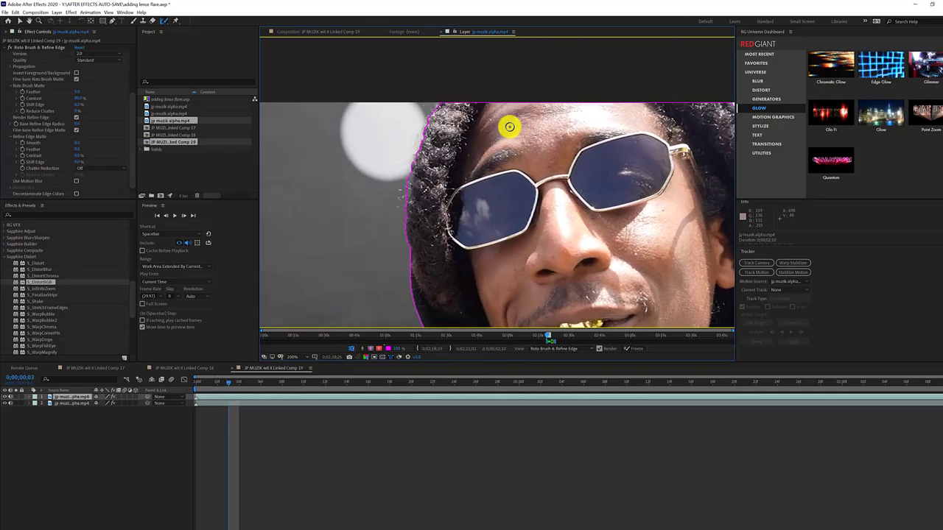
key(Page_Down)
key(Page_Down)
key(Page_Down)
key(Page_Down)
key(Page_Down)
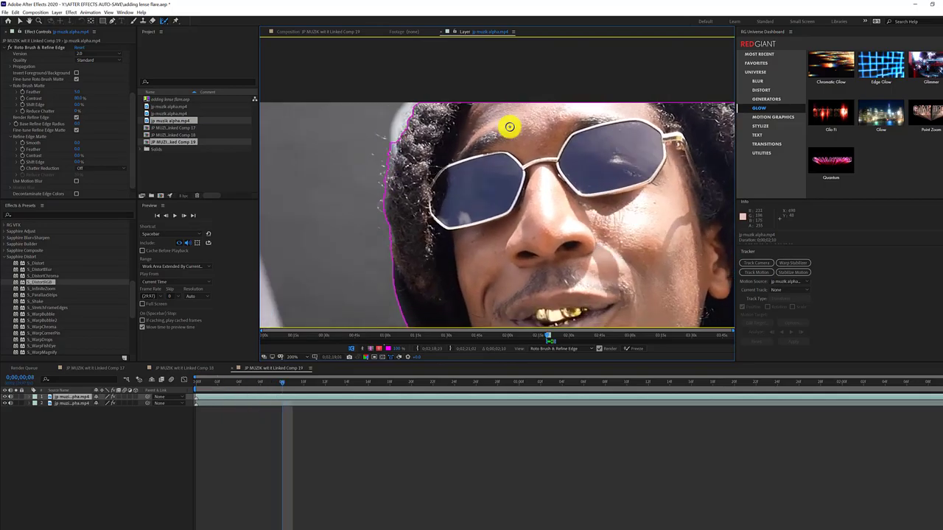
key(Page_Down)
key(Page_Down)
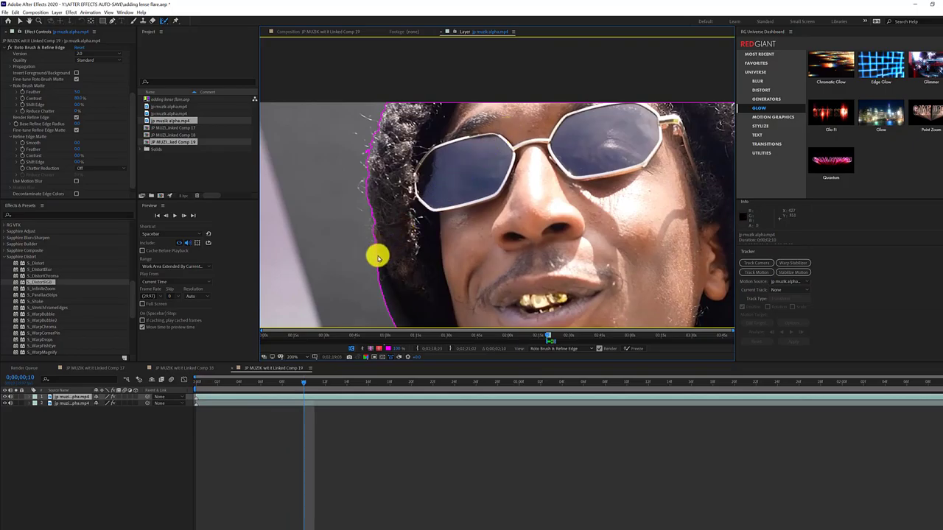
drag(302, 381, 231, 394)
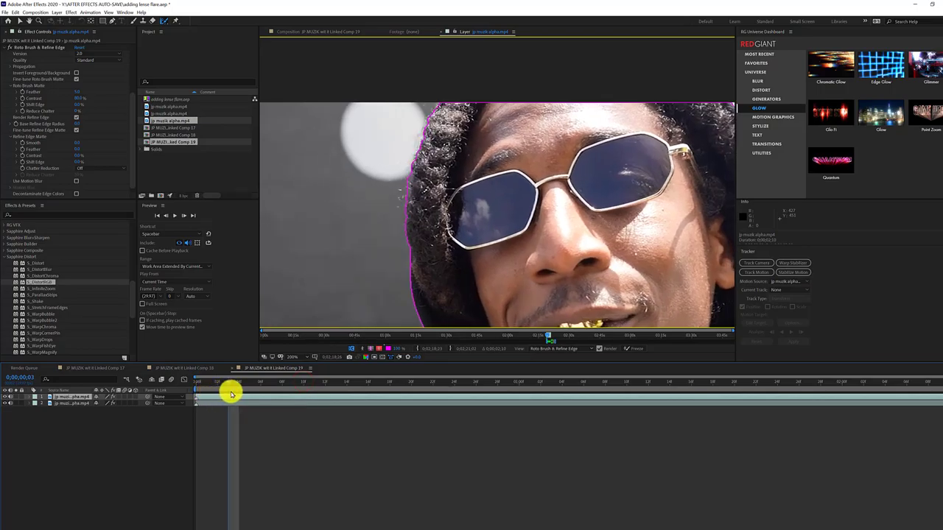
drag(406, 204, 440, 103)
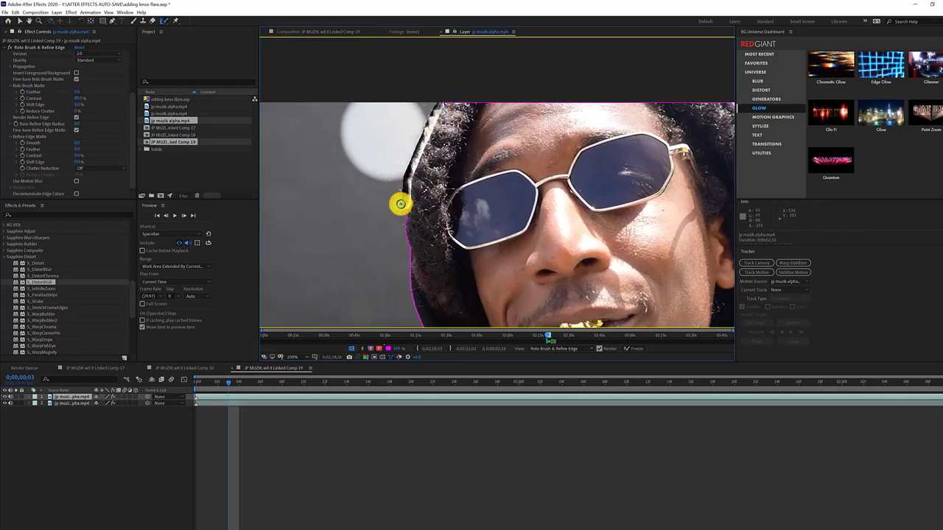
Enlarge the brush and refine the left hair edge to the head top, excluding the white light.
mouse_move(400, 204)
ctrl+mouse_down()
mouse_move(420, 192)
mouse_move(417, 221)
ctrl+mouse_up()
alt+drag(402, 204, 406, 171)
alt+drag(403, 190, 418, 132)
alt+drag(405, 197, 430, 112)
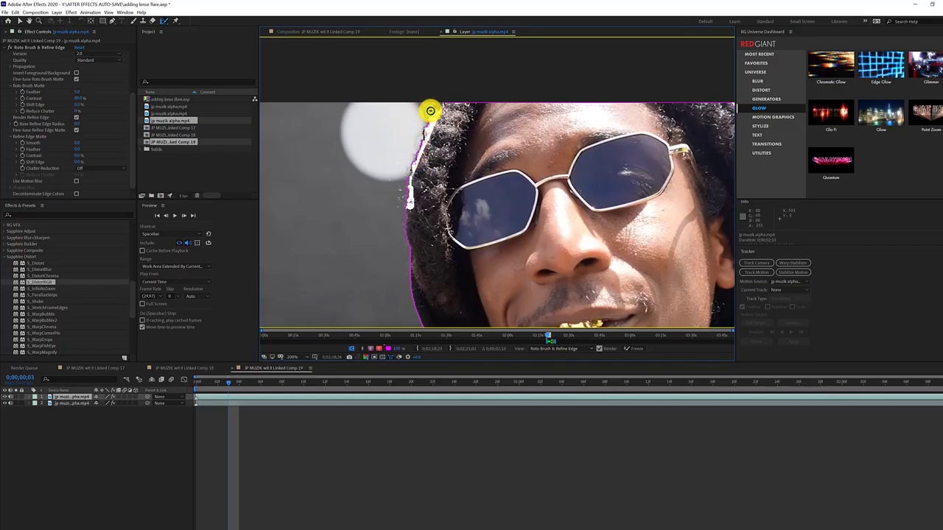
drag(435, 111, 437, 109)
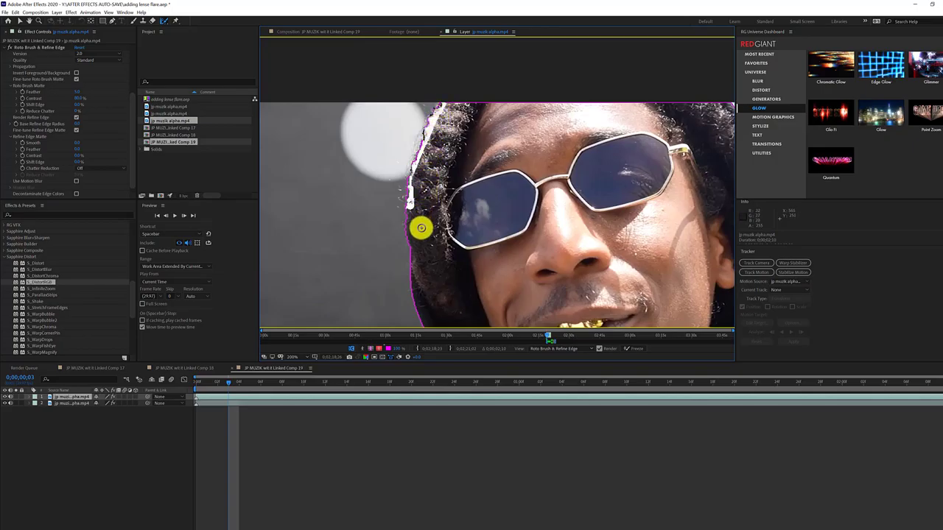
On frame 4, paint Refine Edge strokes up the left hair edge.
key(Page_Down)
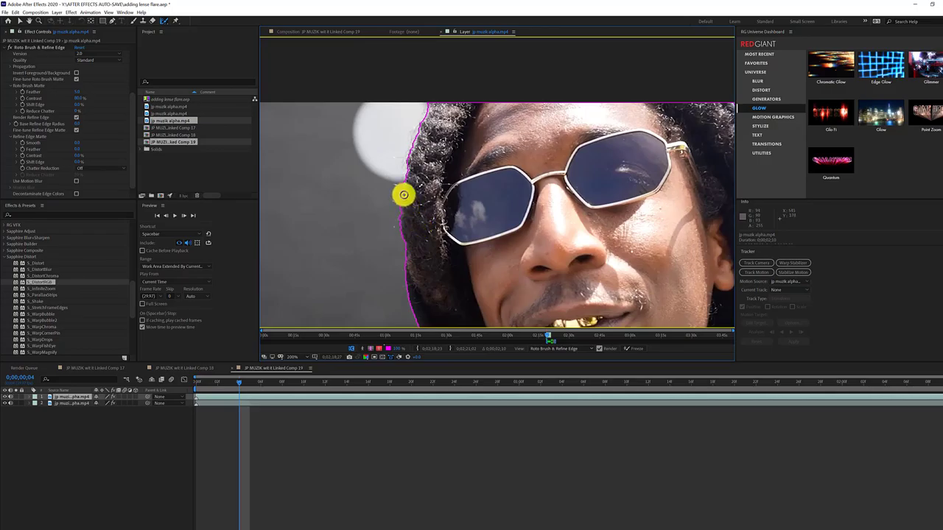
drag(404, 195, 429, 104)
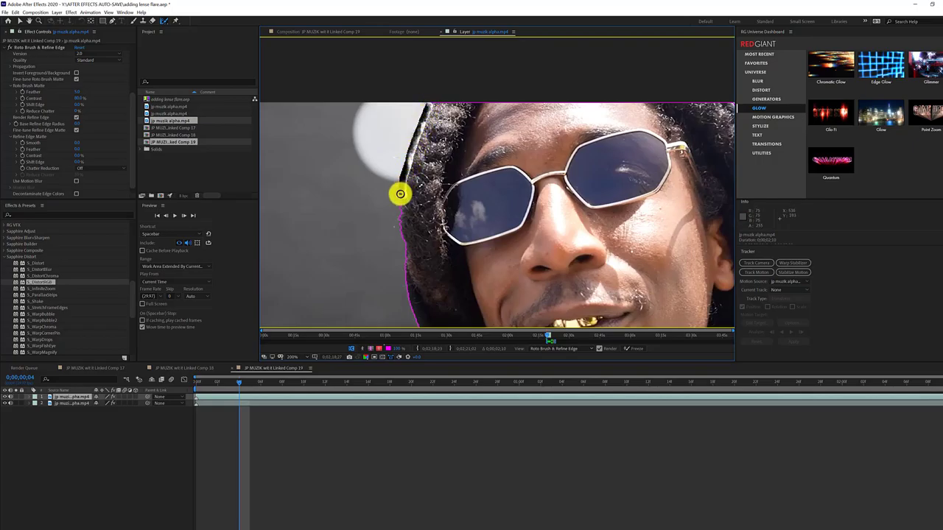
mouse_move(400, 194)
mouse_down()
mouse_move(426, 108)
mouse_move(424, 117)
mouse_up()
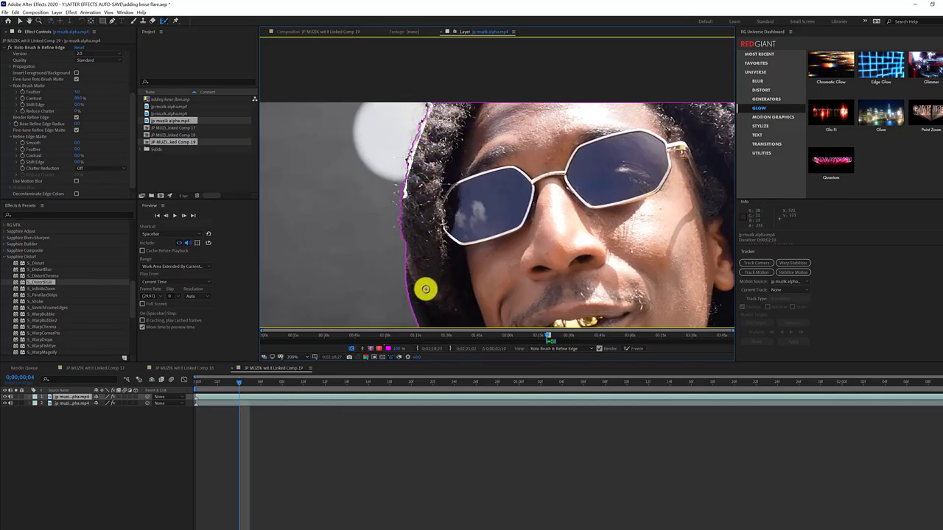
On frame 5, subtract stray background and refine the upper left hair edge.
key(Page_Down)
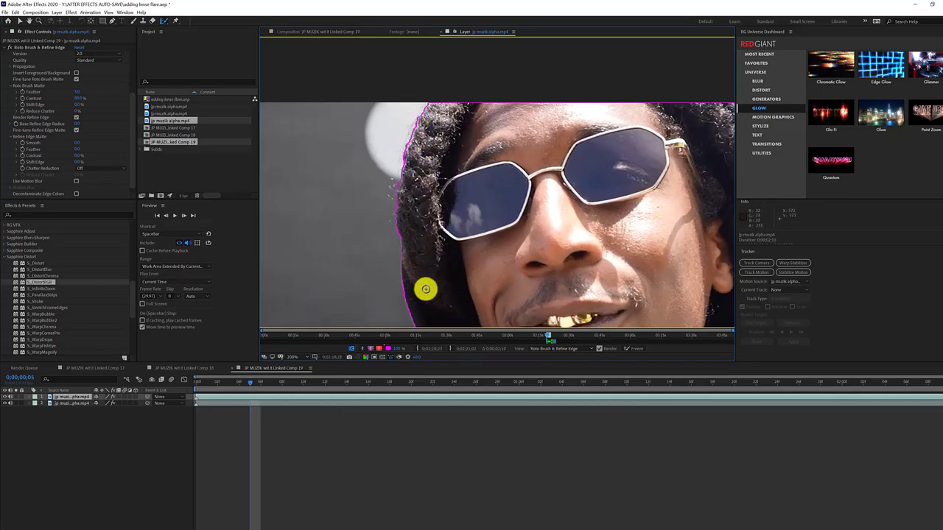
drag(397, 168, 415, 124)
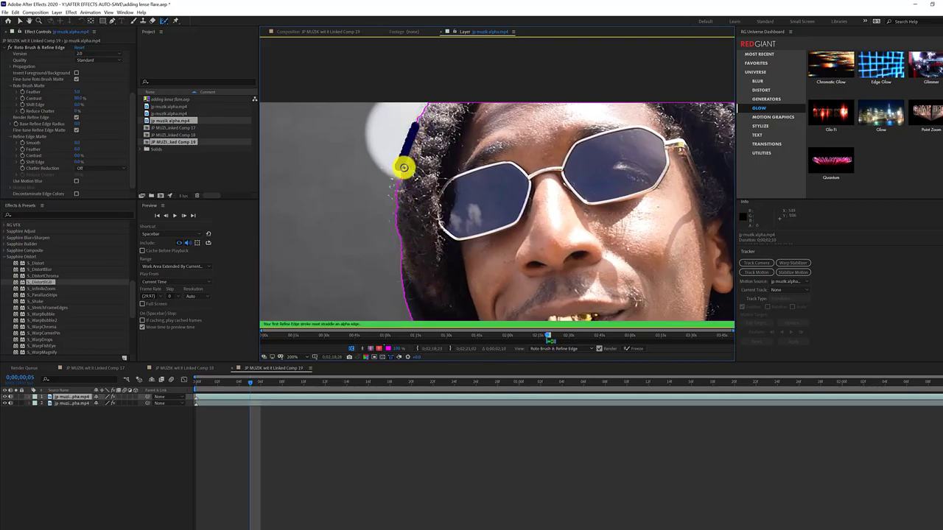
drag(403, 168, 420, 116)
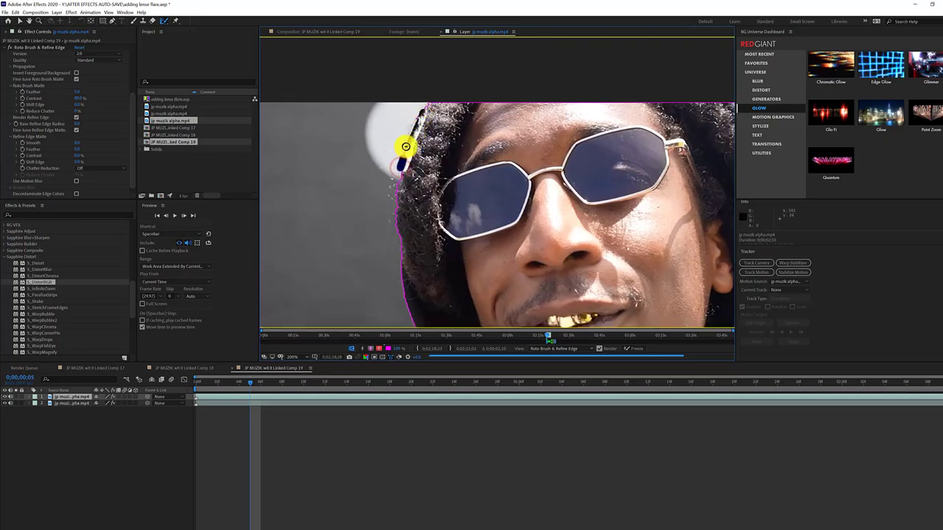
drag(406, 147, 412, 129)
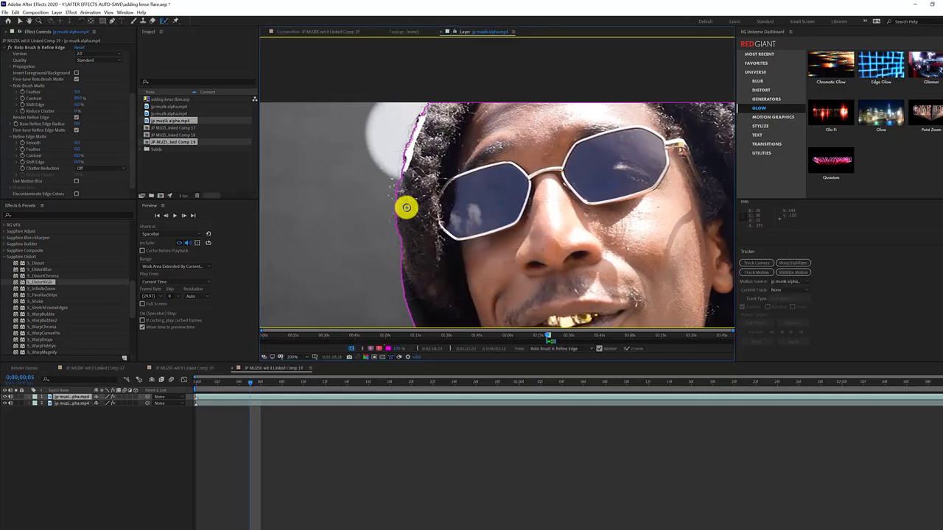
Advance two frames and refine the left hair edge, subtracting stray background.
key(Page_Down)
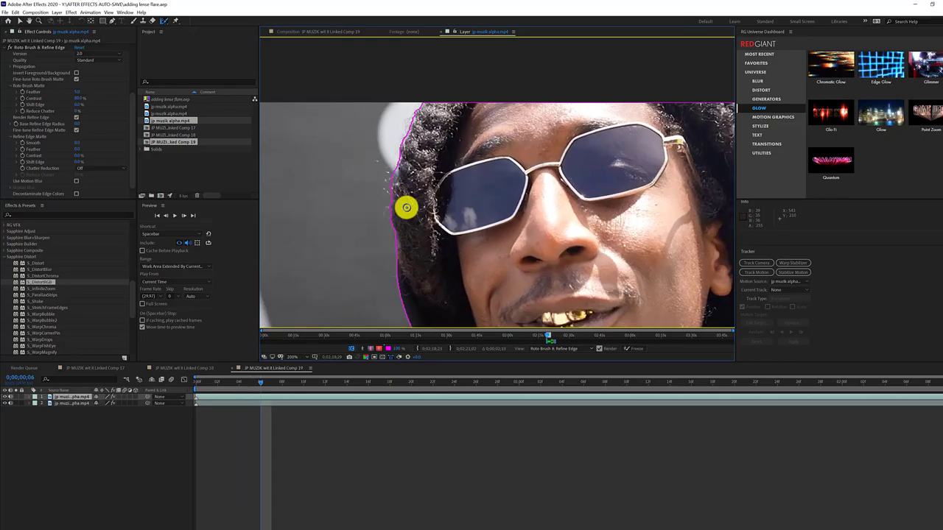
key(Page_Down)
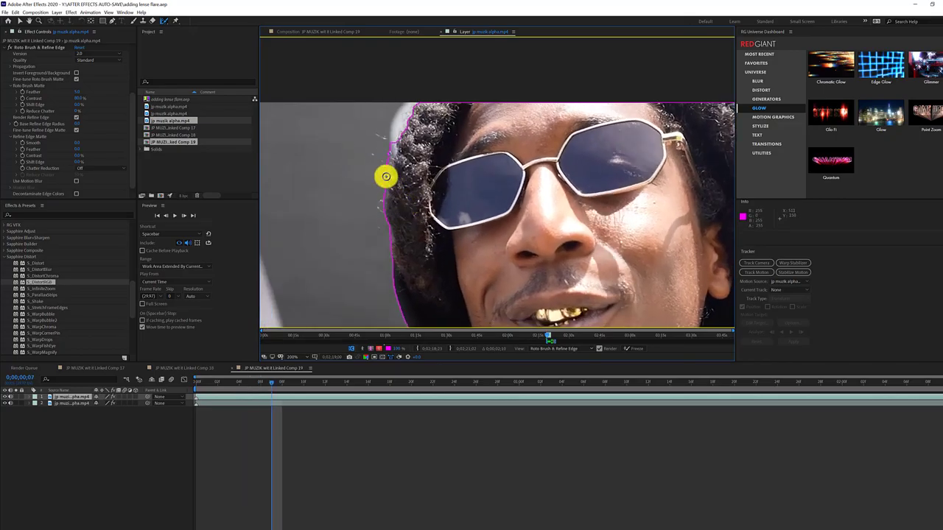
drag(386, 177, 394, 142)
drag(392, 145, 387, 170)
mouse_move(400, 139)
mouse_down()
mouse_move(415, 111)
mouse_move(391, 147)
mouse_up()
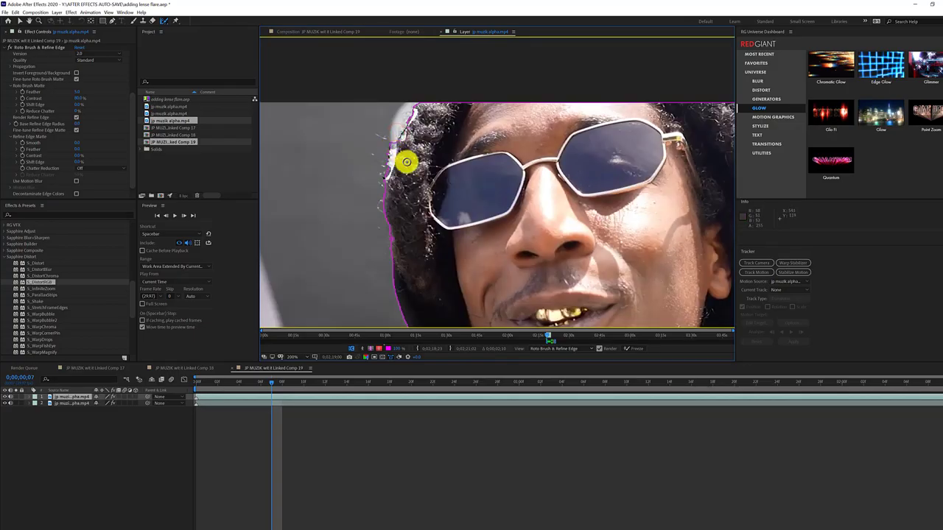
Advance to frame 0;00;00;14 and add the upper left hair edge to the matte.
key(Page_Down)
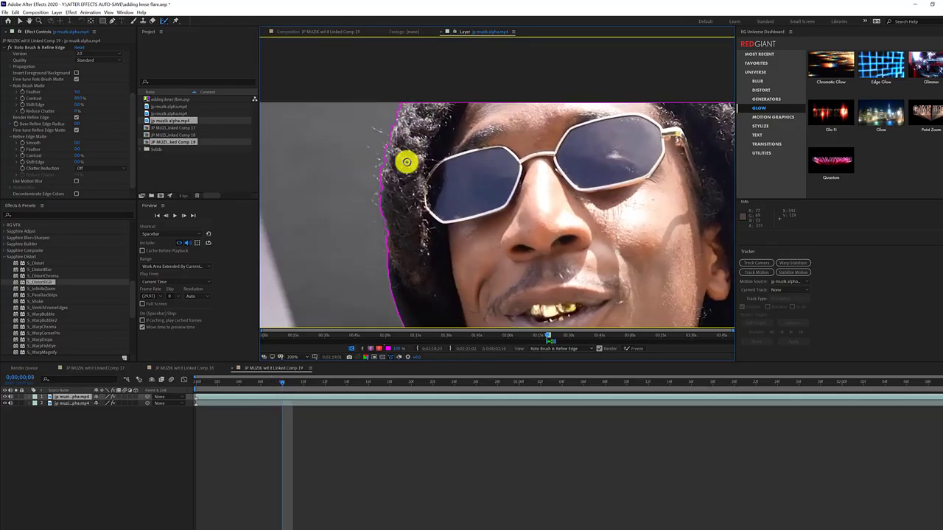
key(Page_Down)
key(Page_Down)
key(Page_Down)
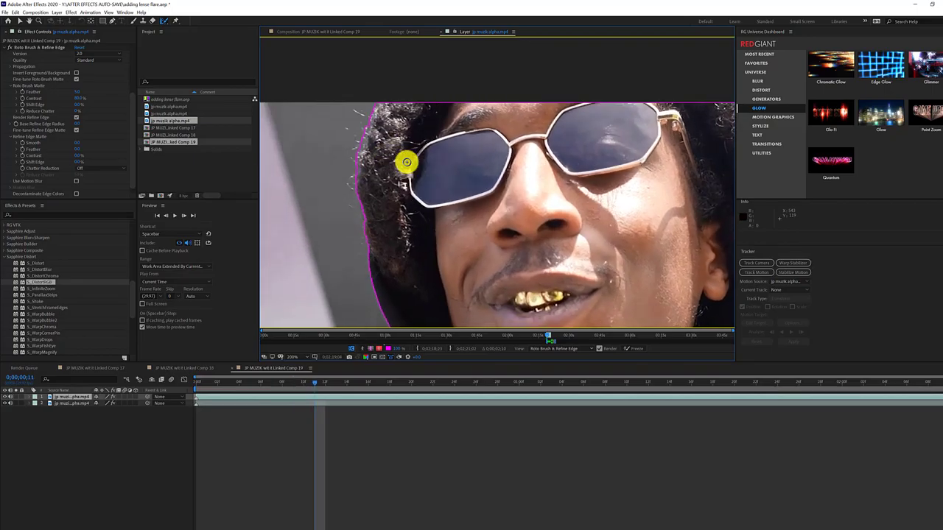
key(Page_Down)
key(Page_Down)
key(Page_Down)
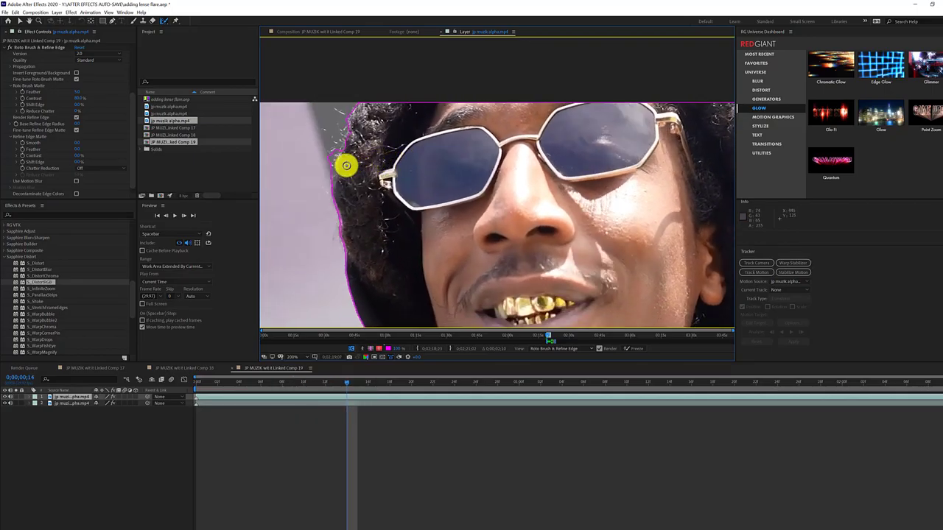
drag(336, 153, 355, 108)
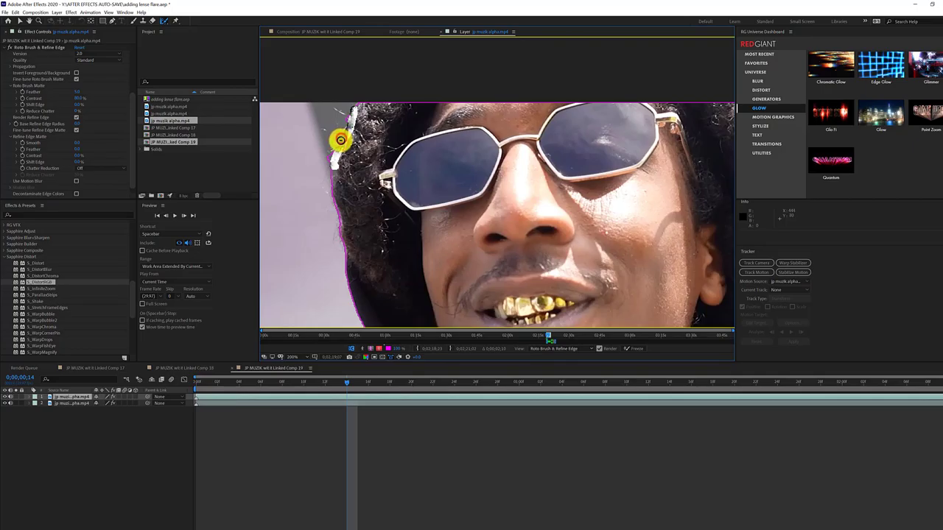
Dismiss the render warning and freeze the Roto Brush & Refine Edge propagation.
drag(337, 143, 343, 133)
click(343, 133)
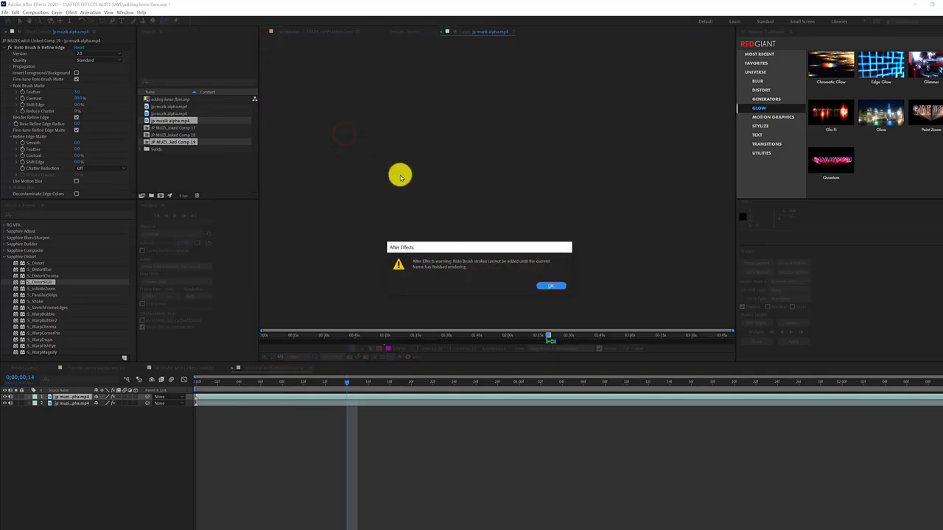
click(552, 287)
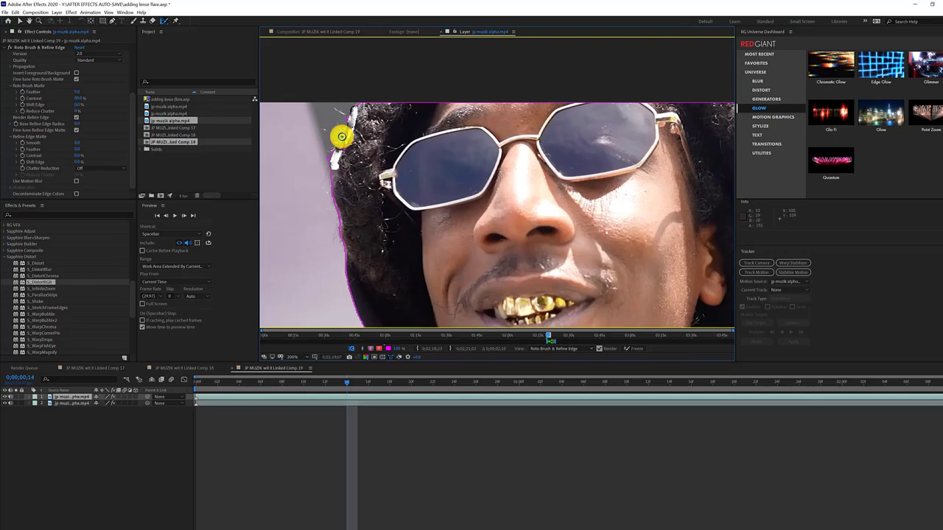
click(637, 350)
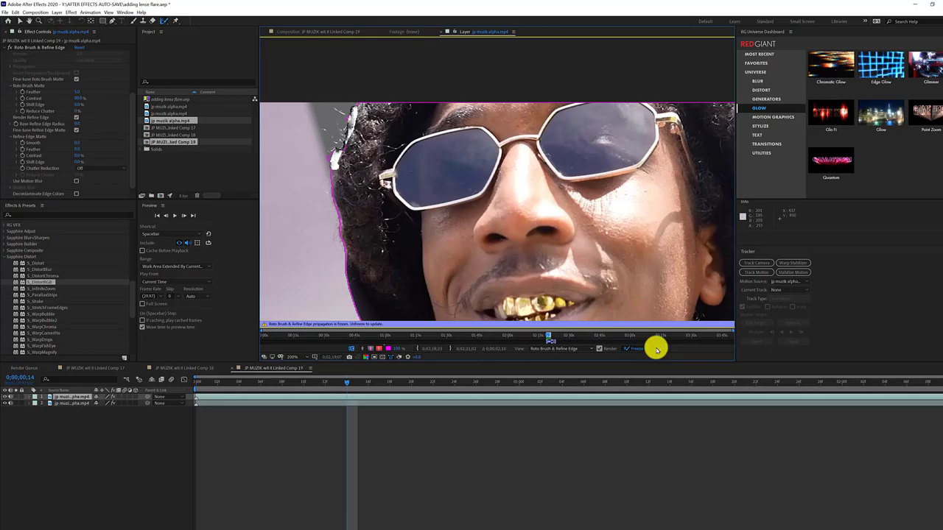
In the composition at the clip start, hide background layer 2 and zoom in on the forehead.
click(315, 32)
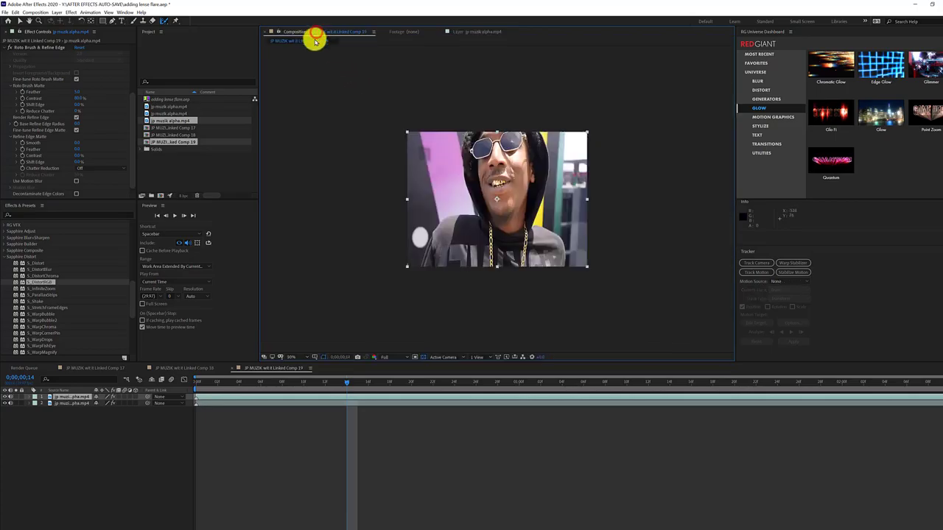
drag(235, 380, 194, 380)
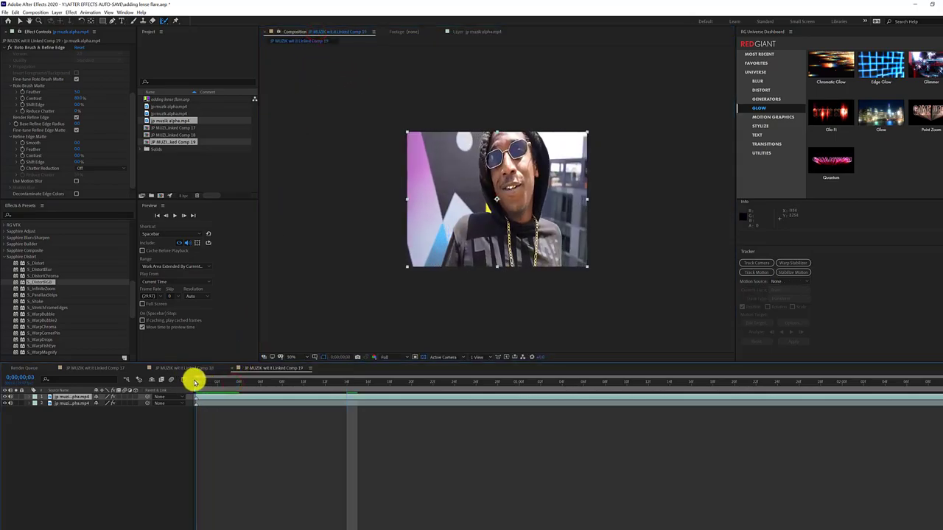
click(4, 403)
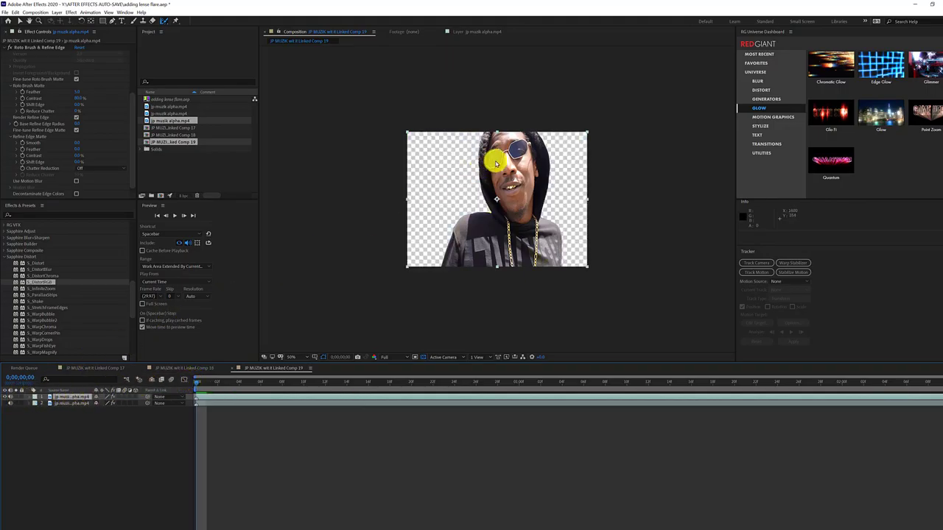
scroll(494, 161, down, 3)
scroll(494, 159, up, 5)
scroll(471, 155, up, 4)
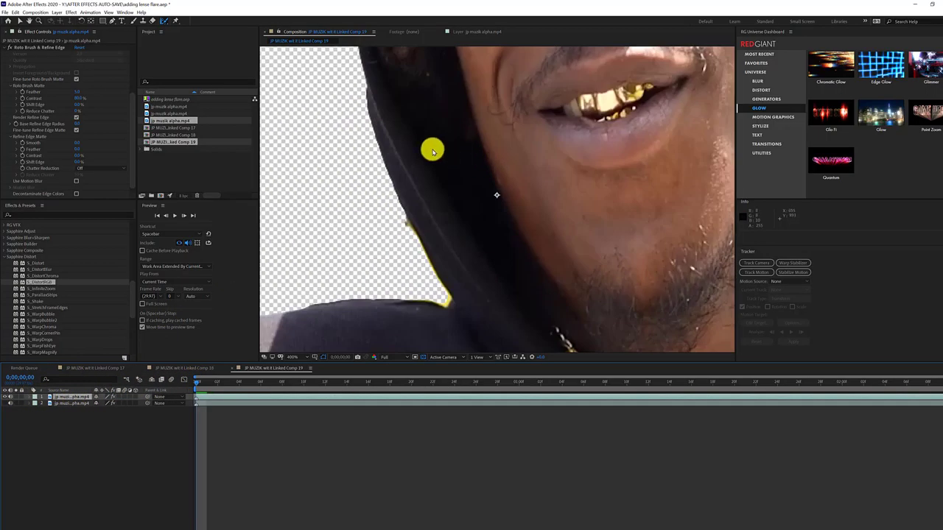
drag(432, 141, 482, 337)
drag(481, 179, 481, 284)
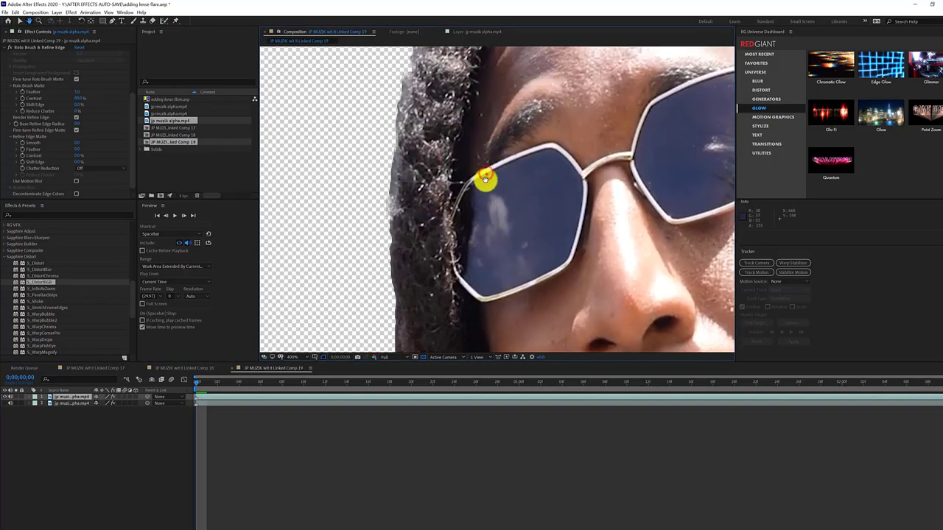
drag(486, 174, 469, 288)
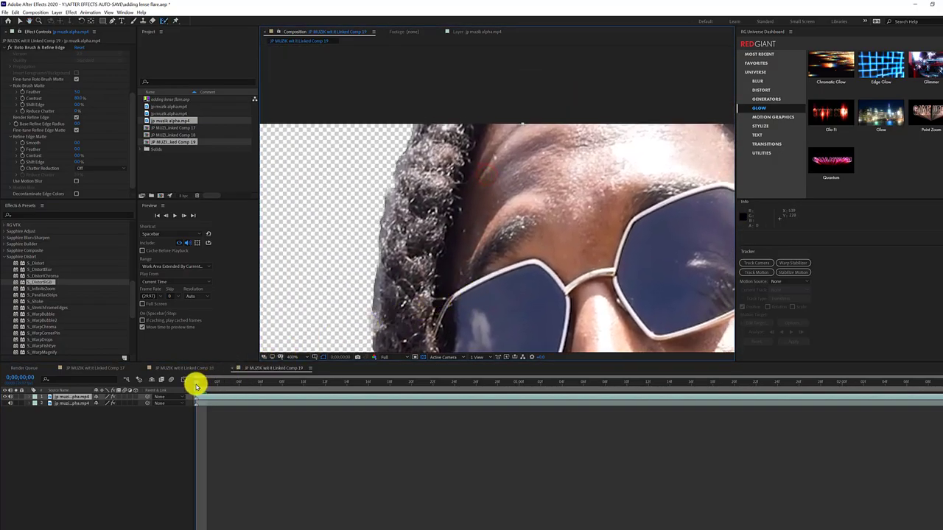
Scrub to about one second and back inspecting the hair edges, then show layer 2 again.
drag(195, 386, 540, 379)
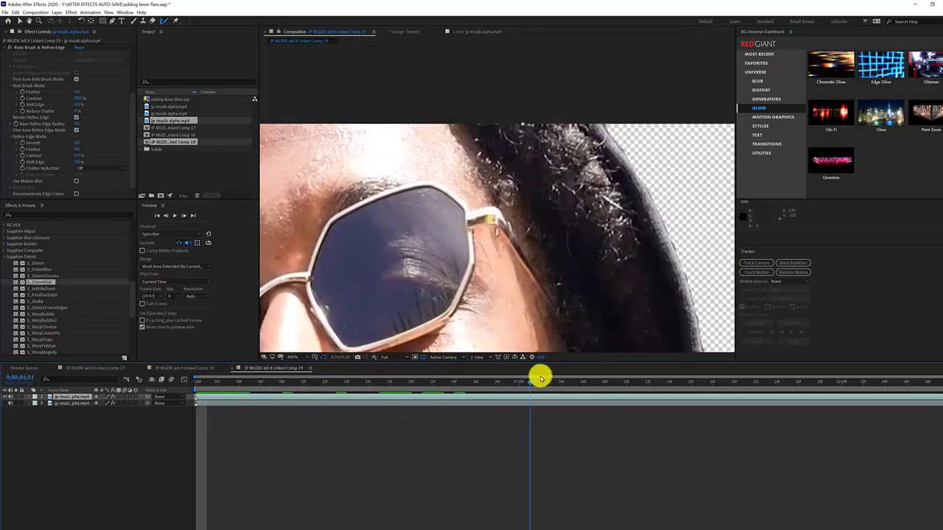
drag(373, 255, 642, 204)
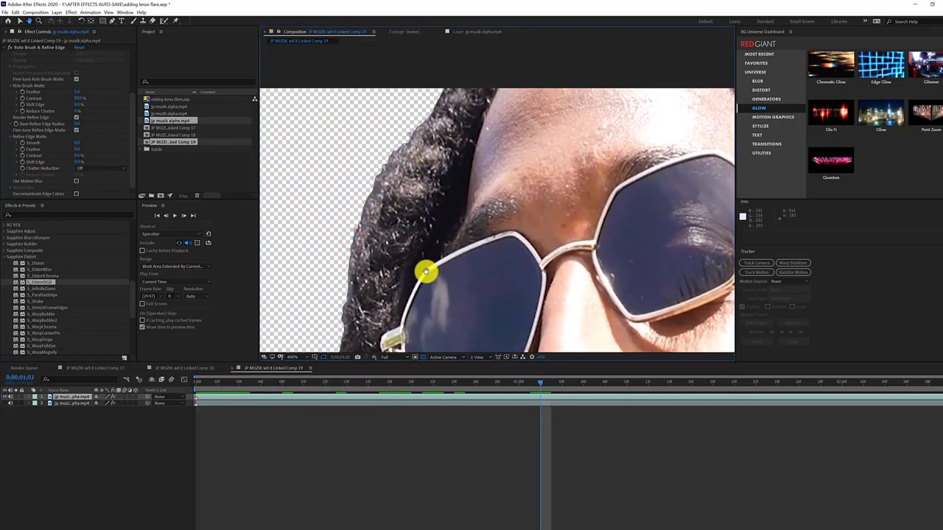
drag(426, 271, 444, 196)
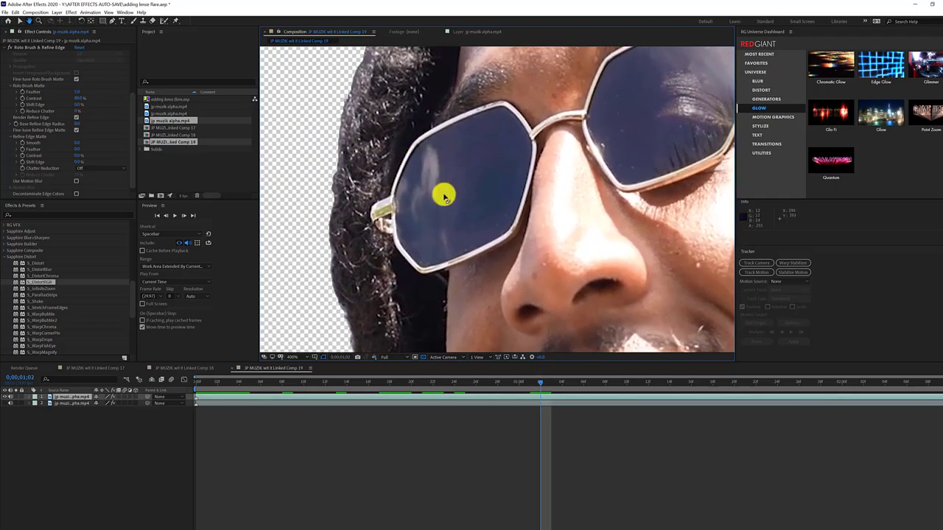
mouse_move(540, 380)
mouse_down()
mouse_move(212, 389)
mouse_move(252, 381)
mouse_move(497, 382)
mouse_up()
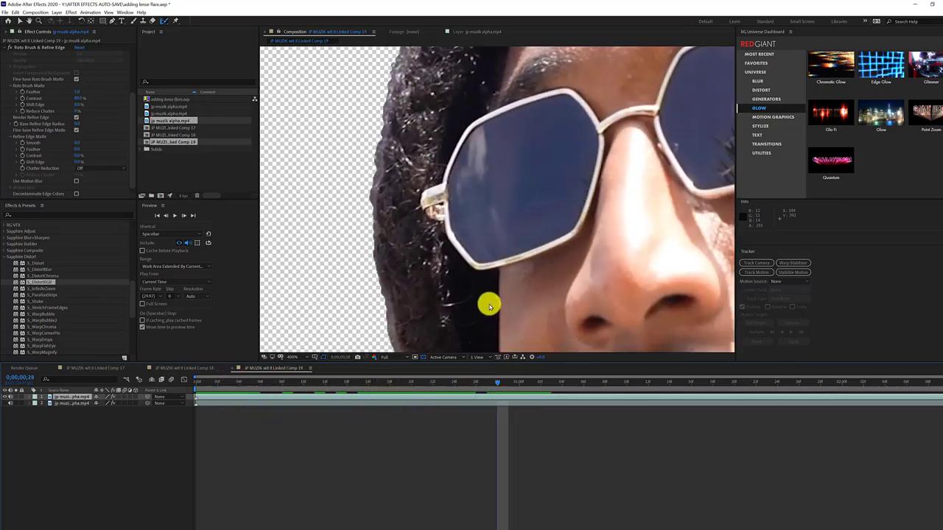
scroll(490, 306, down, 1)
scroll(490, 306, up, 2)
scroll(490, 306, down, 2)
scroll(490, 305, down, 3)
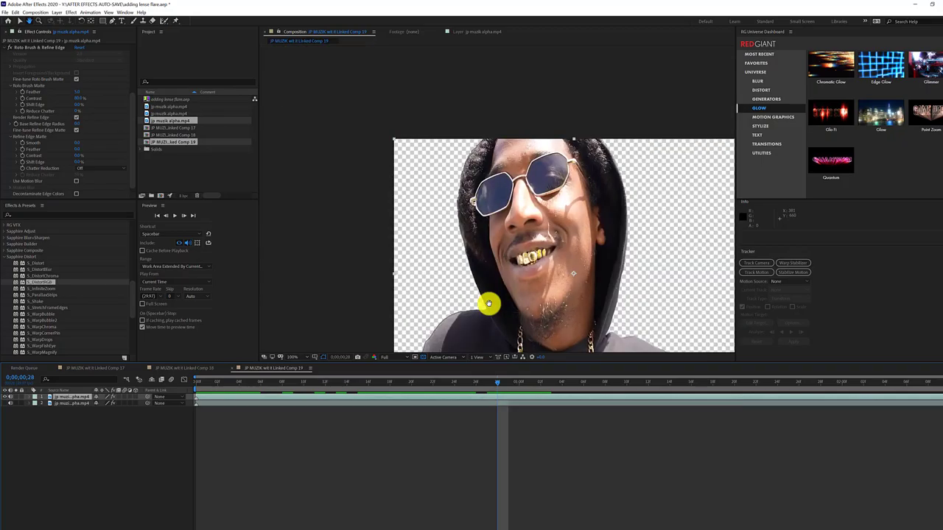
scroll(488, 304, down, 2)
scroll(488, 304, up, 2)
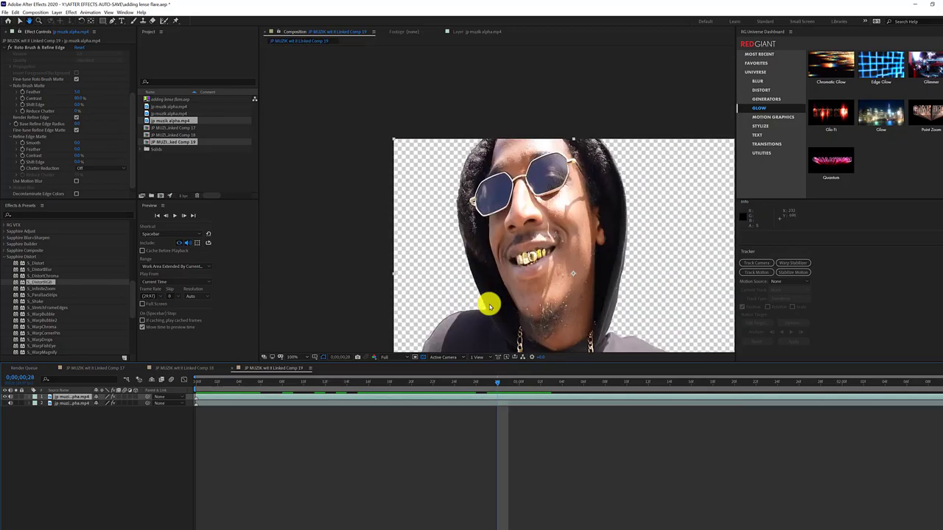
key(alt+w)
scroll(484, 259, down, 2)
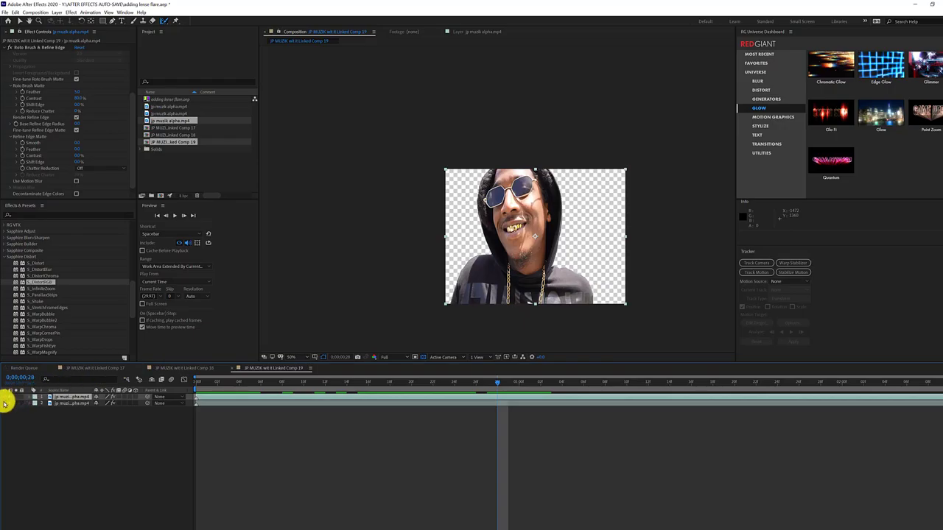
click(5, 403)
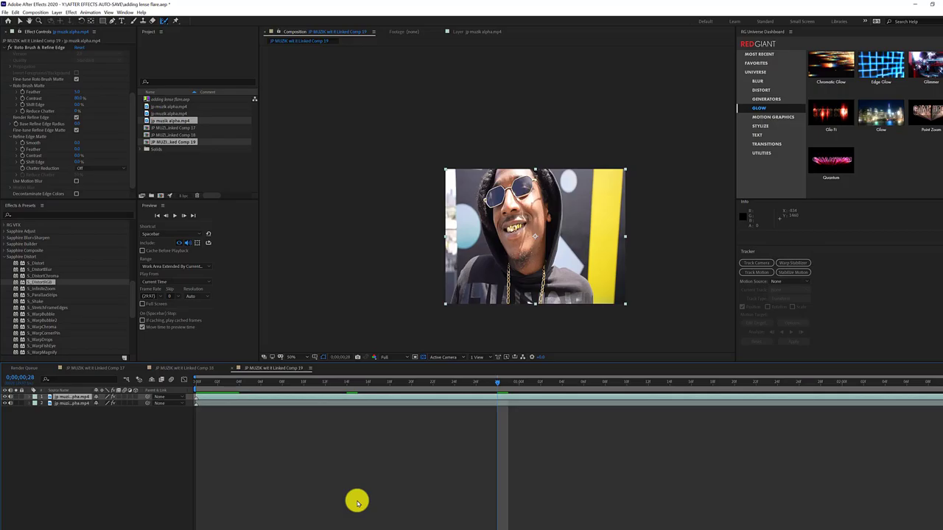
Select layer 1, the rapper cutout, in the timeline.
click(67, 397)
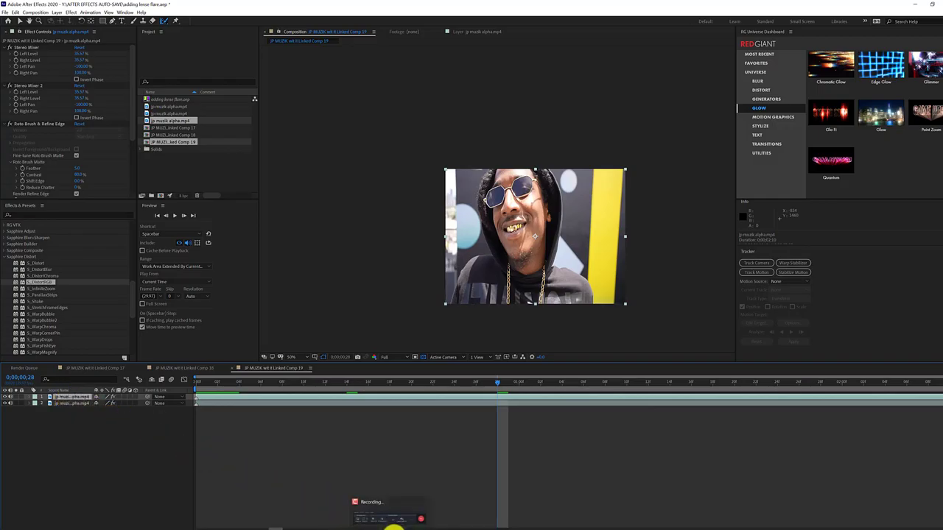
click(394, 524)
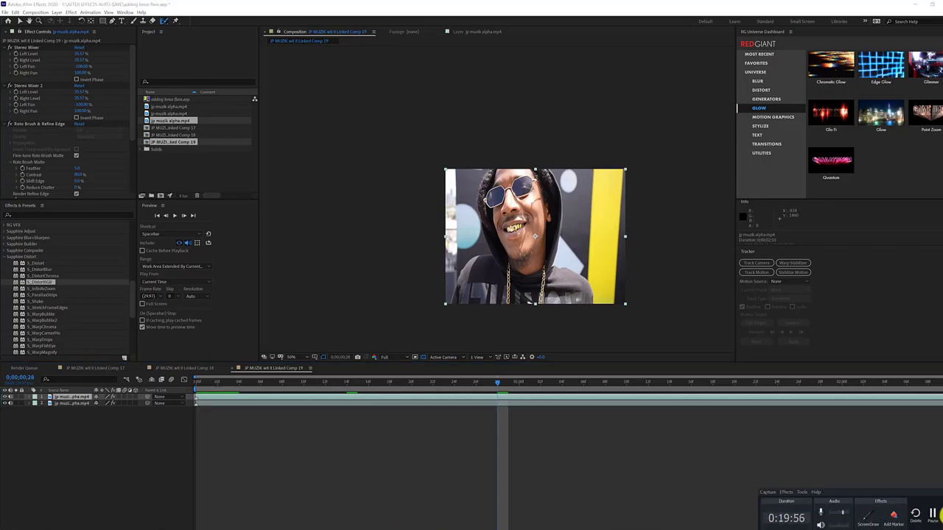